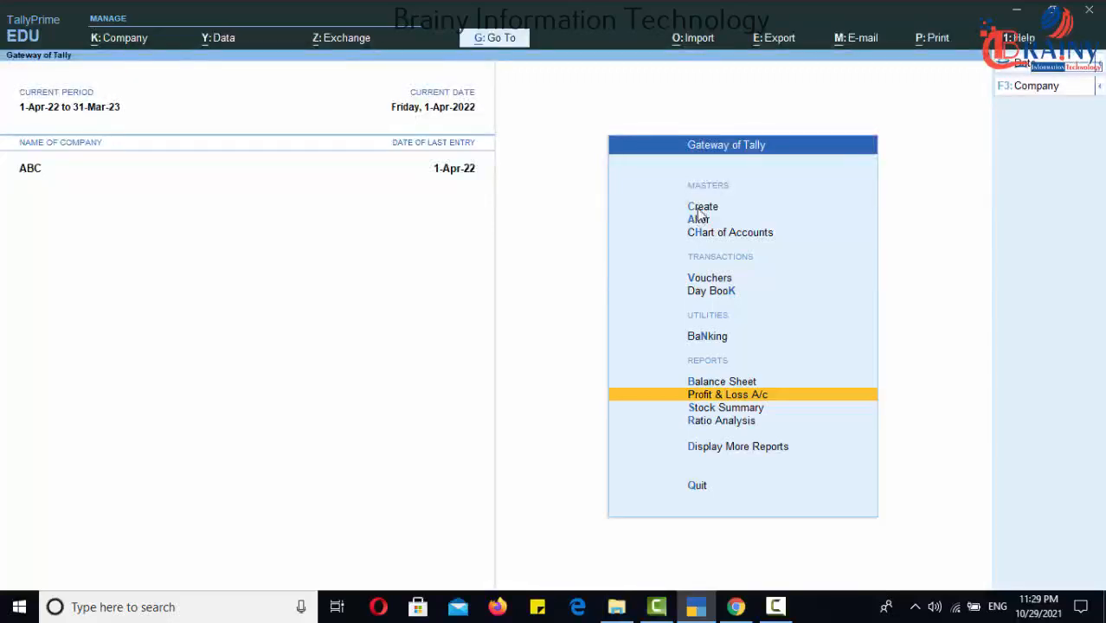
Step: Start a new ledger named Accrued Interest and place it under the Current Assets group
{"action": "left_click", "coordinate": [699, 209]}
{"action": "key", "text": "Down"}
{"action": "key", "text": "Return"}
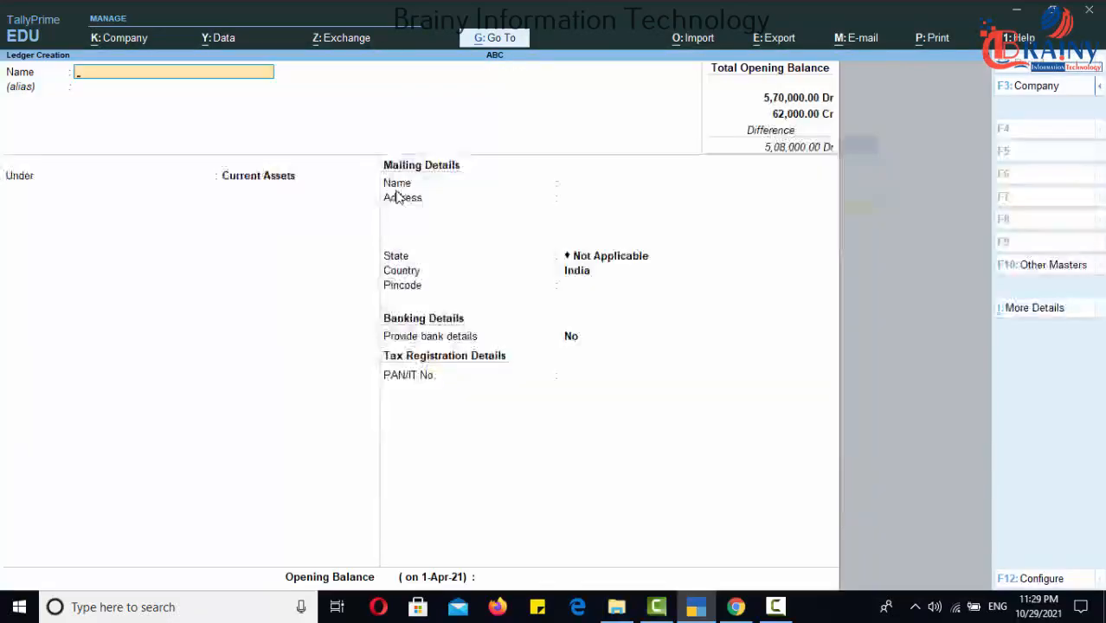
{"action": "type", "text": "Accrued "}
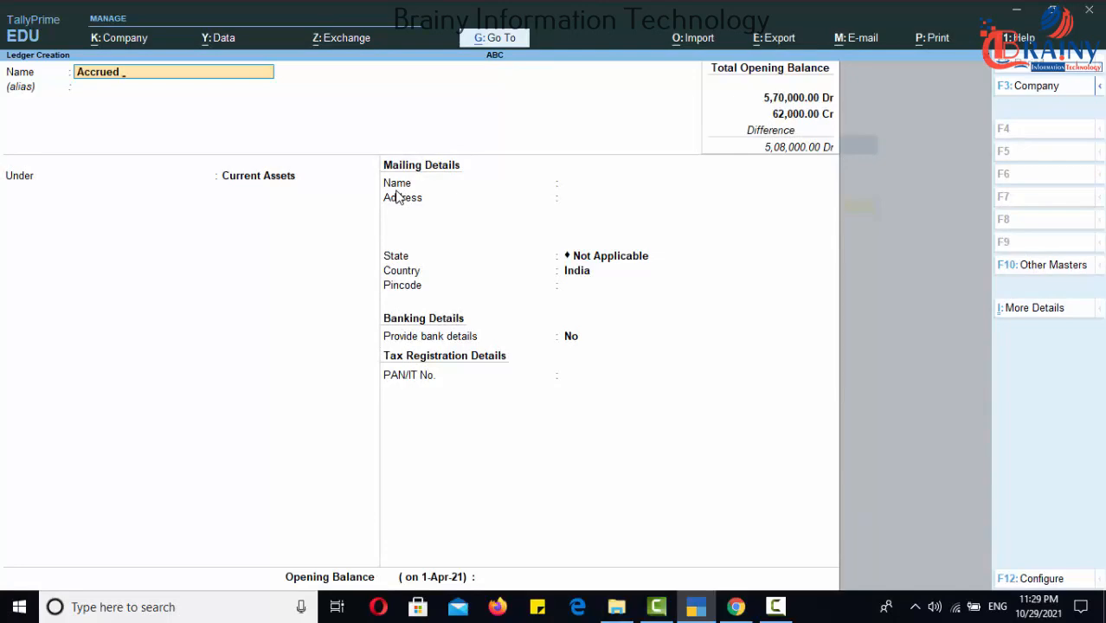
{"action": "type", "text": "Interest"}
{"action": "key", "text": "Return"}
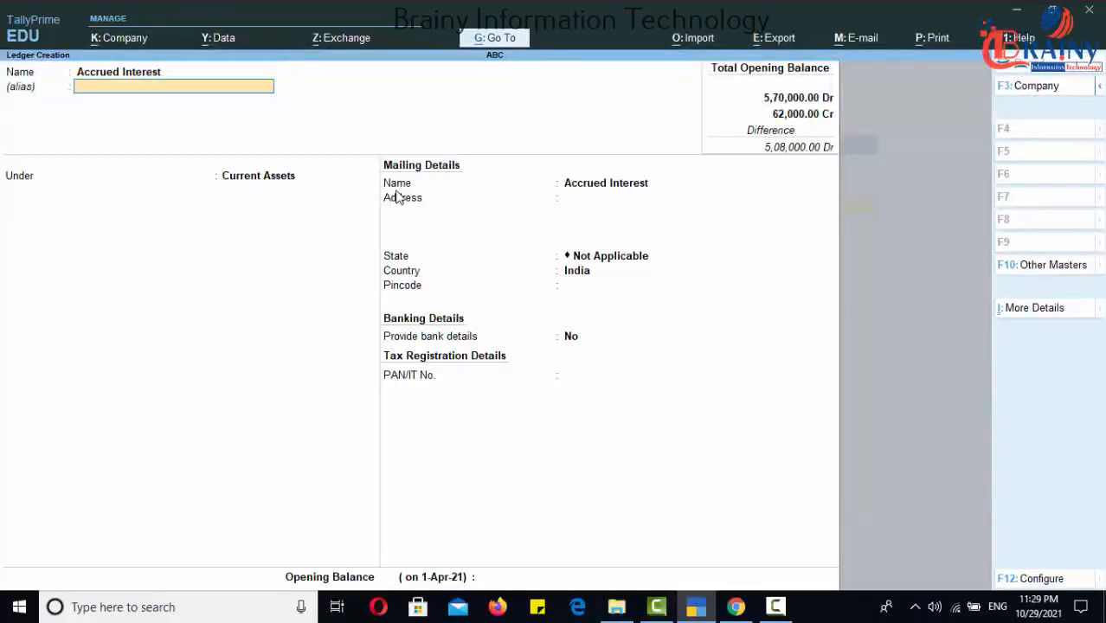
{"action": "key", "text": "Return"}
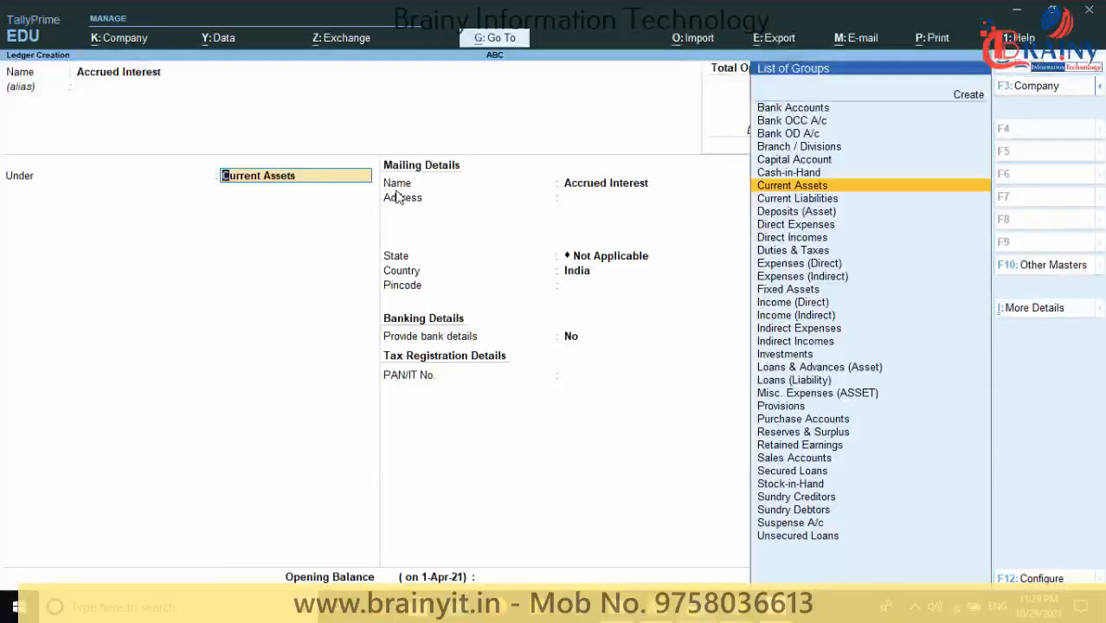
{"action": "key", "text": "Return"}
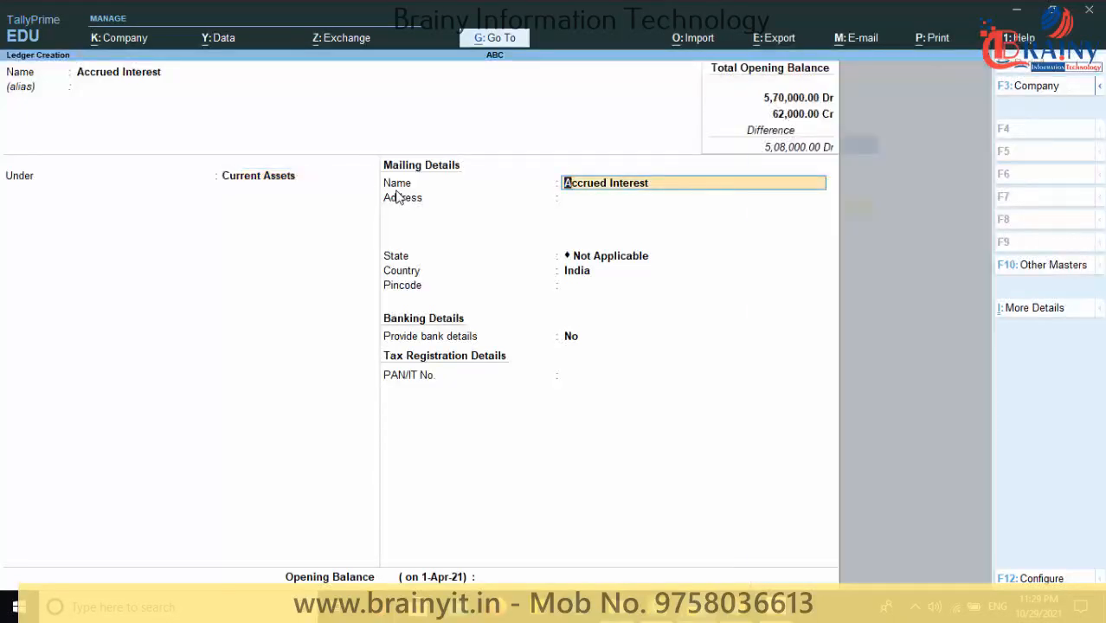
Step: Save the Accrued Interest ledger with its remaining details left at their defaults and return to the Gateway of Tally
{"action": "key", "text": "Return"}
{"action": "key", "text": "Return"}
{"action": "key", "text": "Return"}
{"action": "key", "text": "Return"}
{"action": "key", "text": "Return"}
{"action": "key", "text": "Return"}
{"action": "key", "text": "Return"}
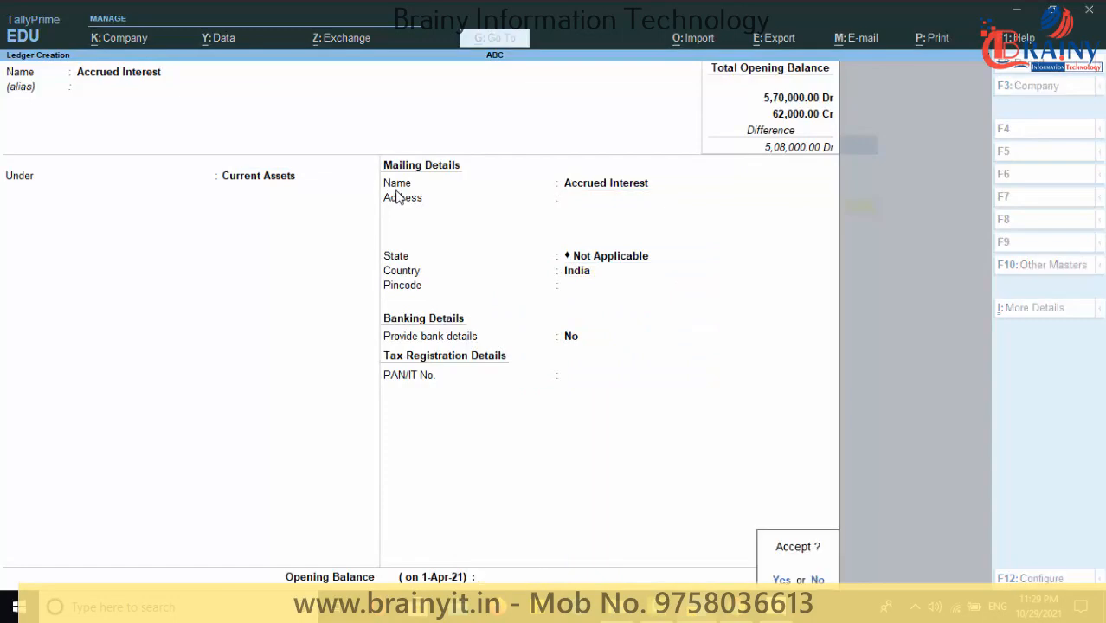
{"action": "key", "text": "Return"}
{"action": "key", "text": "Escape"}
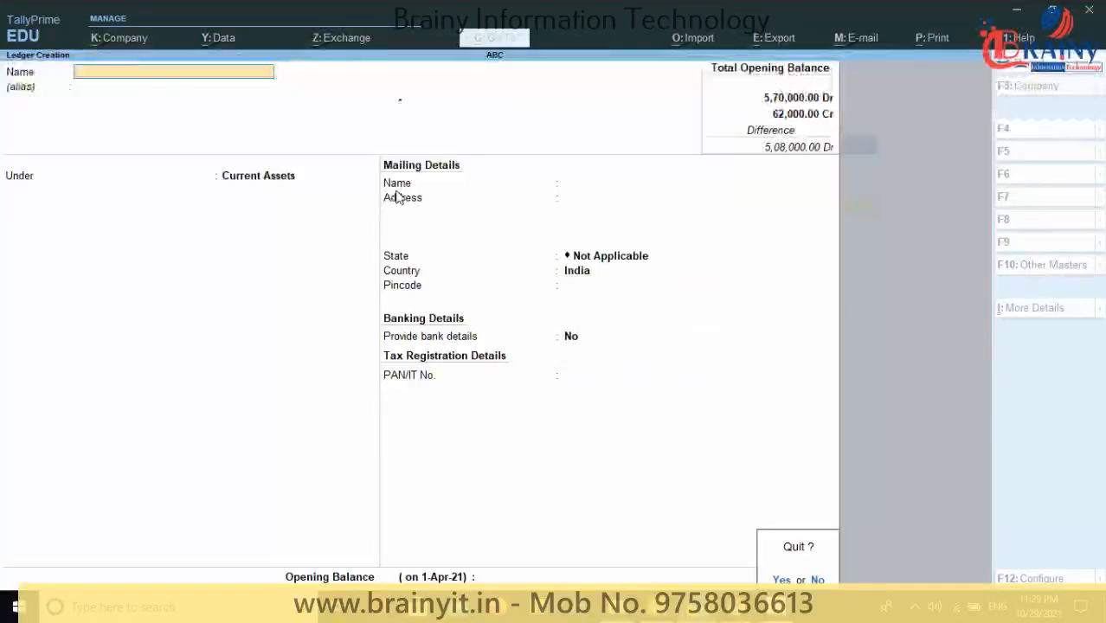
{"action": "key", "text": "Return"}
{"action": "key", "text": "Escape"}
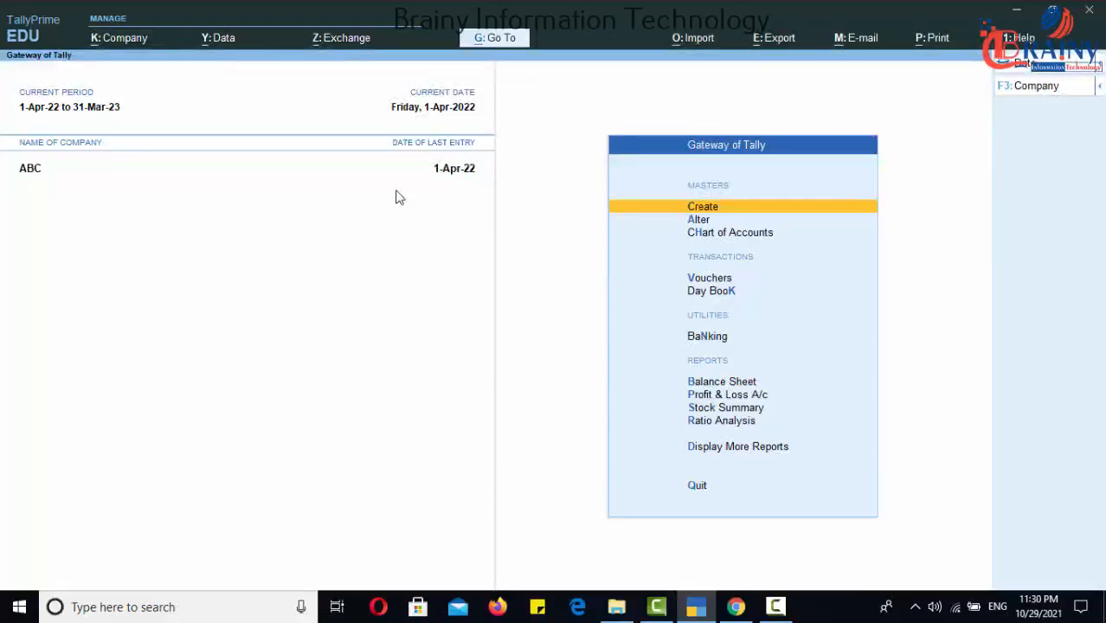
Step: Look through the list of existing ledgers available for alteration, without altering any
{"action": "left_click", "coordinate": [706, 222]}
{"action": "key", "text": "Down"}
{"action": "key", "text": "Return"}
{"action": "key", "text": "Down"}
{"action": "key", "text": "Down"}
{"action": "key", "text": "Down"}
{"action": "key", "text": "Down"}
{"action": "key", "text": "Down"}
{"action": "key", "text": "Down"}
{"action": "key", "text": "Down"}
{"action": "key", "text": "Down"}
{"action": "key", "text": "Down"}
{"action": "key", "text": "Down"}
{"action": "key", "text": "Down"}
{"action": "key", "text": "Down"}
{"action": "key", "text": "Down"}
{"action": "key", "text": "Down"}
{"action": "key", "text": "Down"}
{"action": "key", "text": "Down"}
{"action": "key", "text": "Down"}
{"action": "key", "text": "Down"}
{"action": "key", "text": "Down"}
{"action": "key", "text": "Down"}
{"action": "key", "text": "Down"}
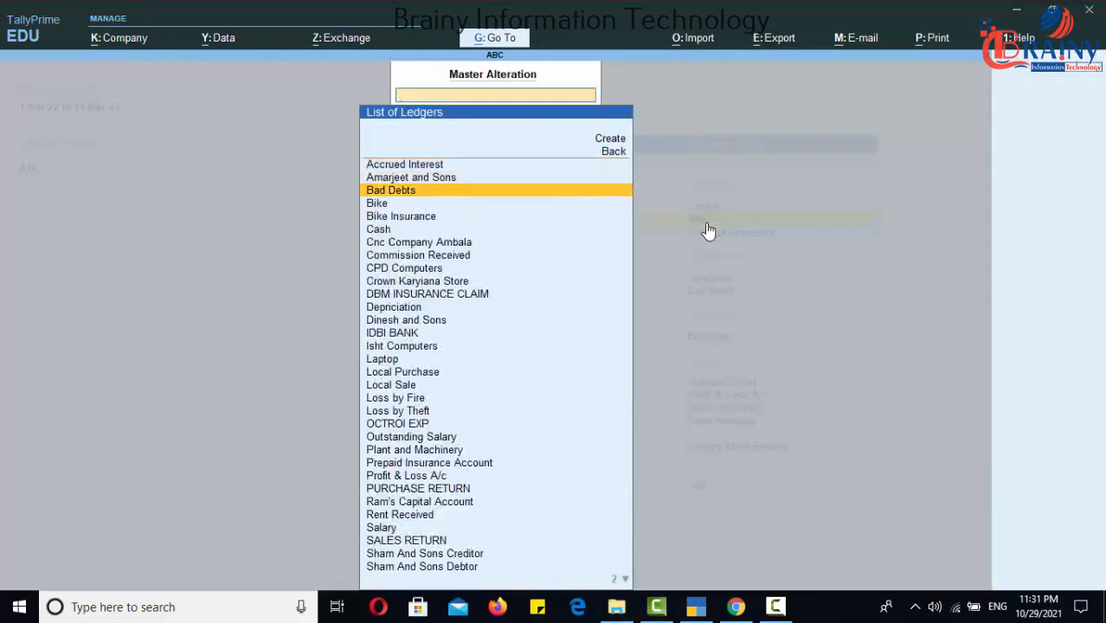
{"action": "key", "text": "Down"}
{"action": "key", "text": "Down"}
{"action": "key", "text": "Down"}
{"action": "key", "text": "Down"}
{"action": "key", "text": "Down"}
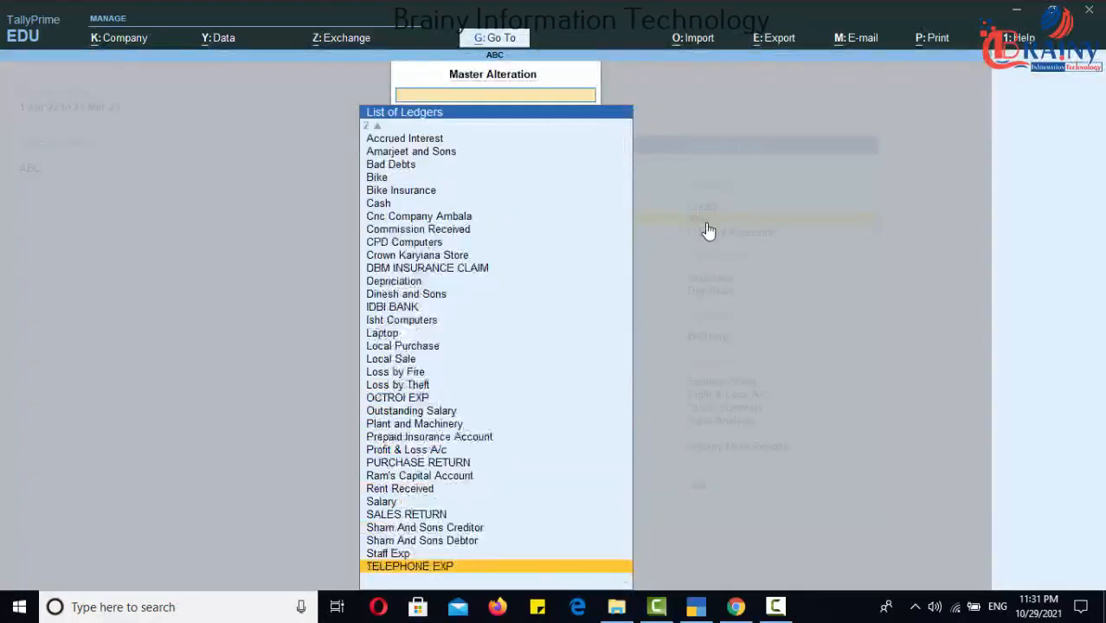
{"action": "key", "text": "Escape"}
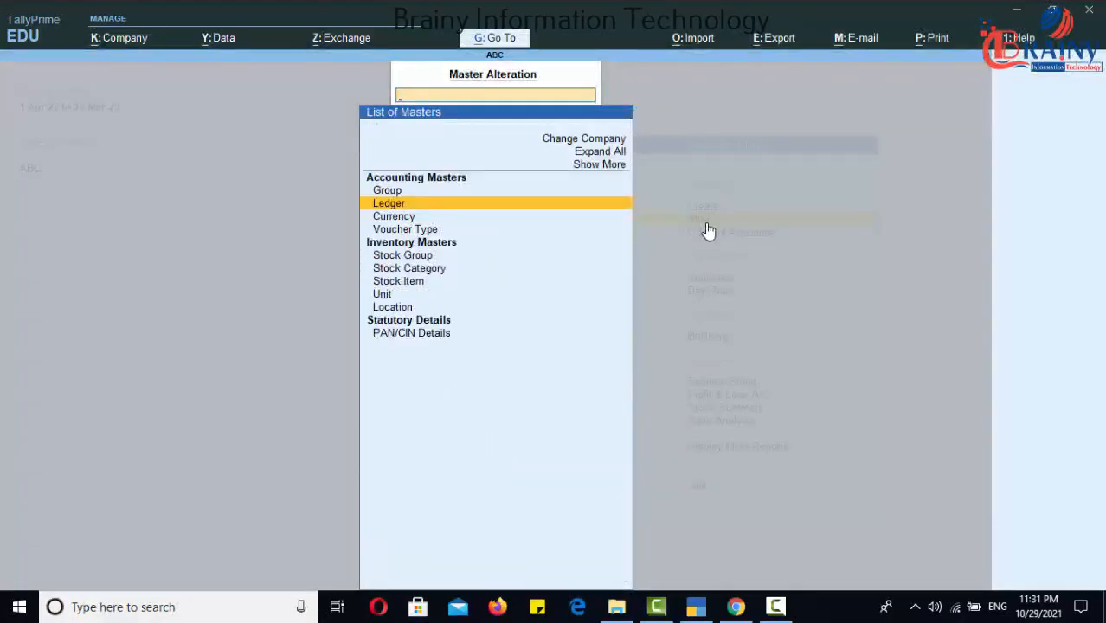
{"action": "key", "text": "Escape"}
Step: Start a new ledger named Interest Rec and place it under the Indirect Incomes group
{"action": "key", "text": "Up"}
{"action": "key", "text": "Return"}
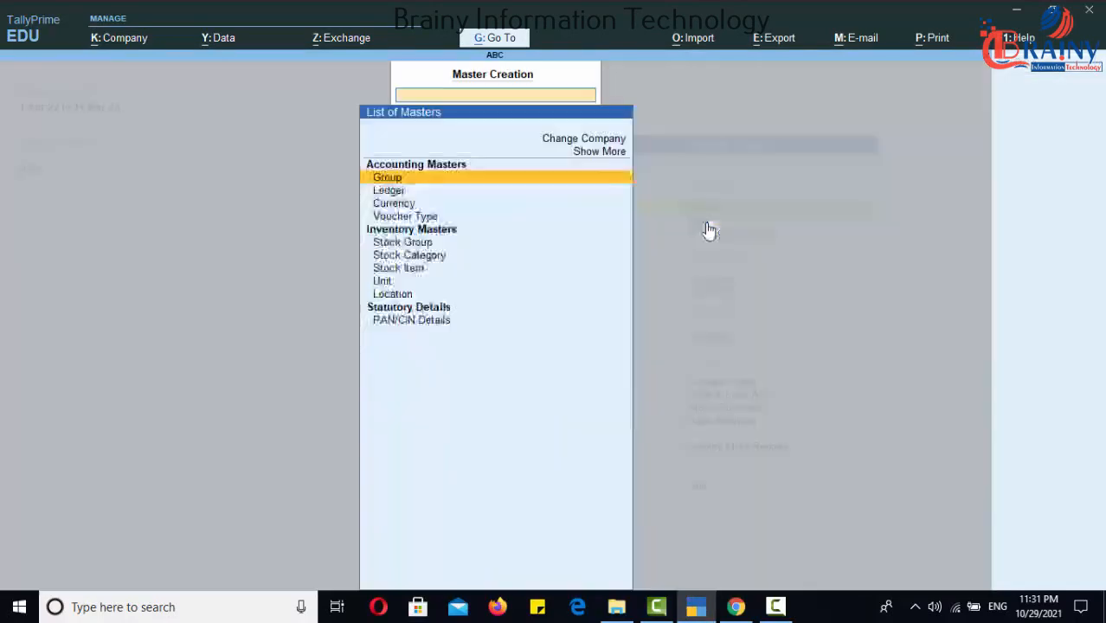
{"action": "key", "text": "Down"}
{"action": "key", "text": "Return"}
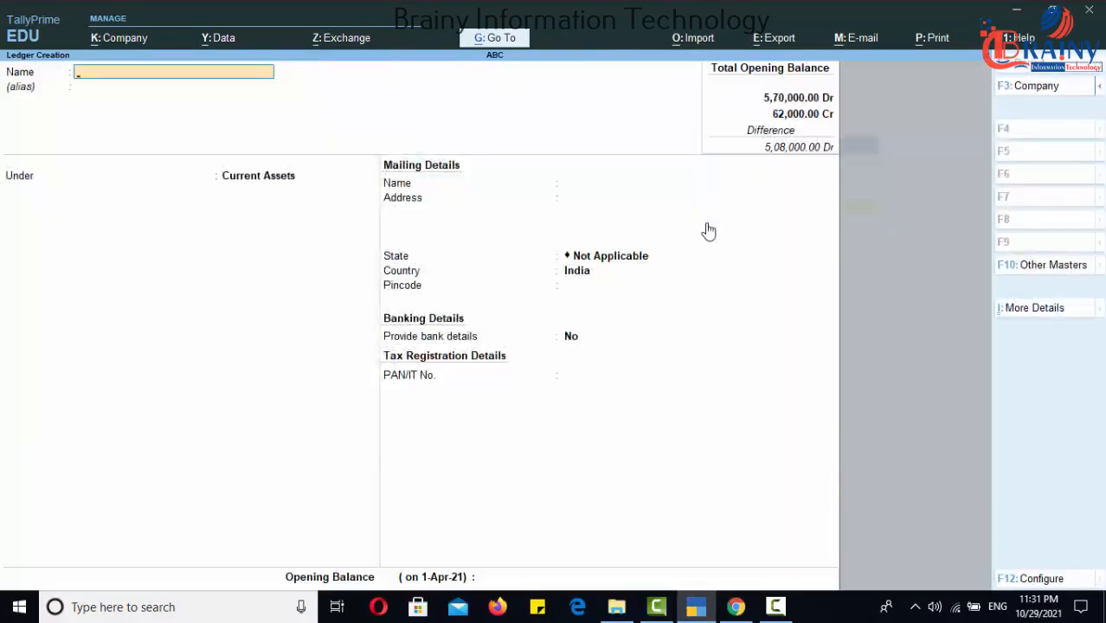
{"action": "type", "text": "Interest Rec"}
{"action": "key", "text": "Return"}
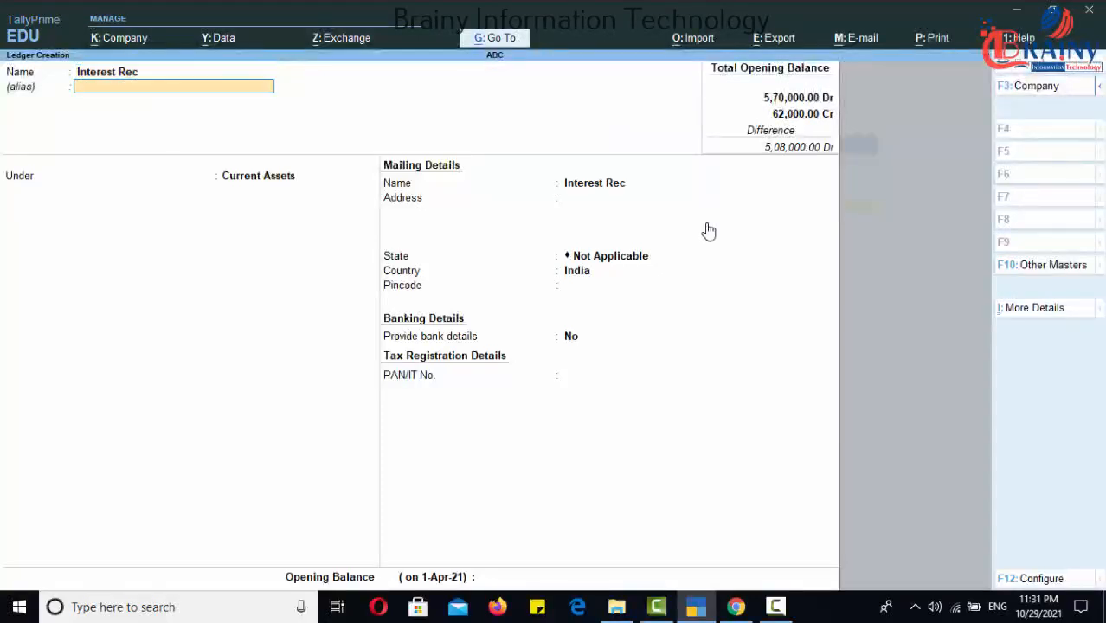
{"action": "key", "text": "Return"}
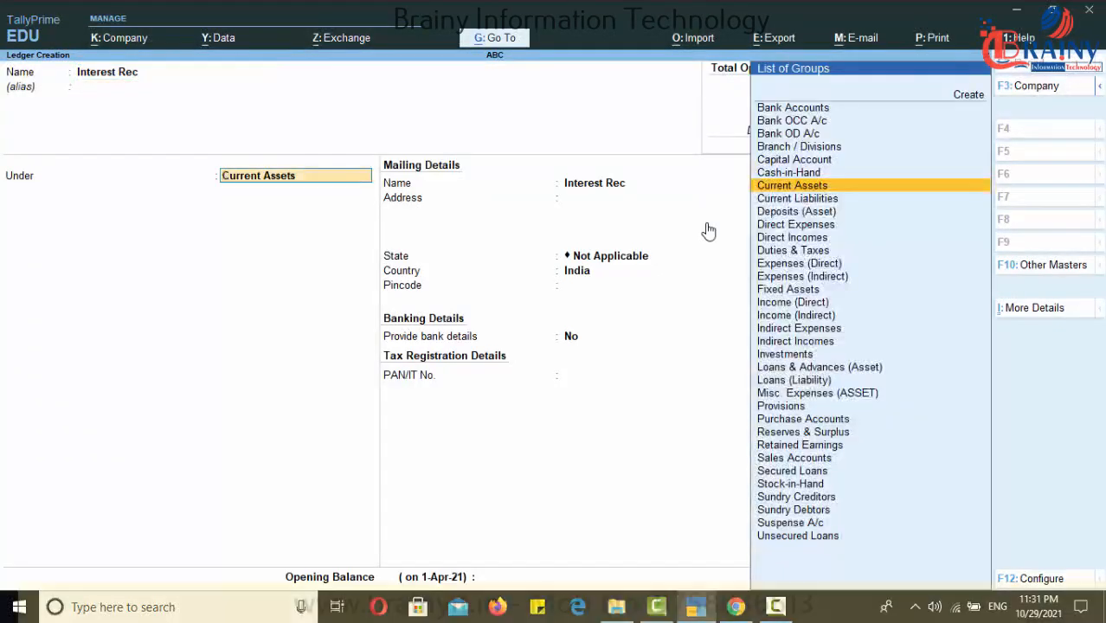
{"action": "type", "text": "Indi"}
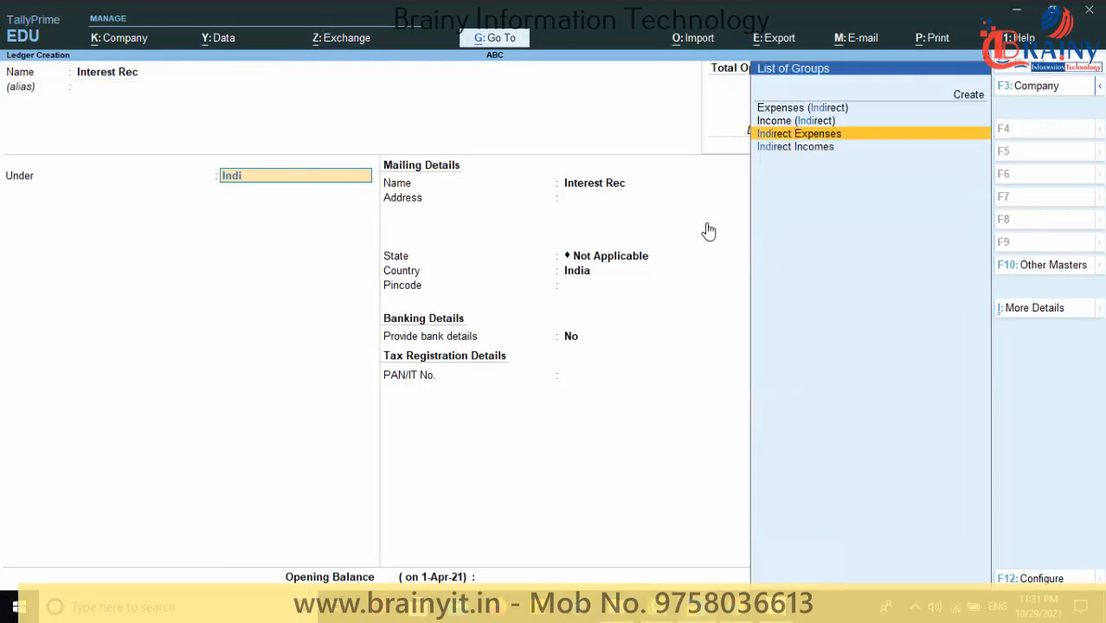
{"action": "key", "text": "Down"}
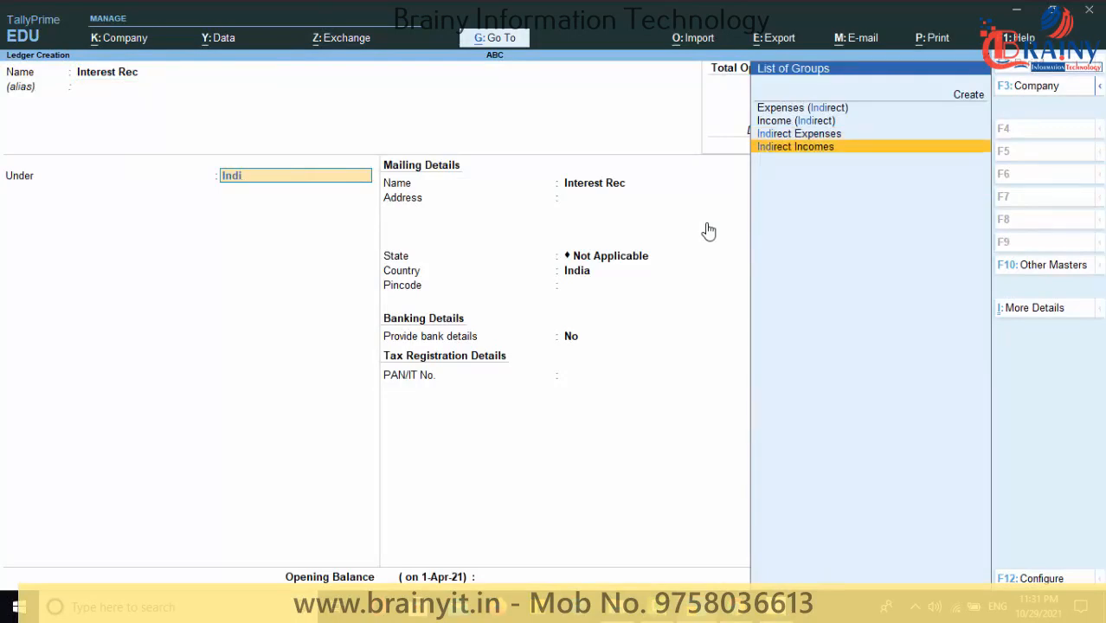
{"action": "key", "text": "Return"}
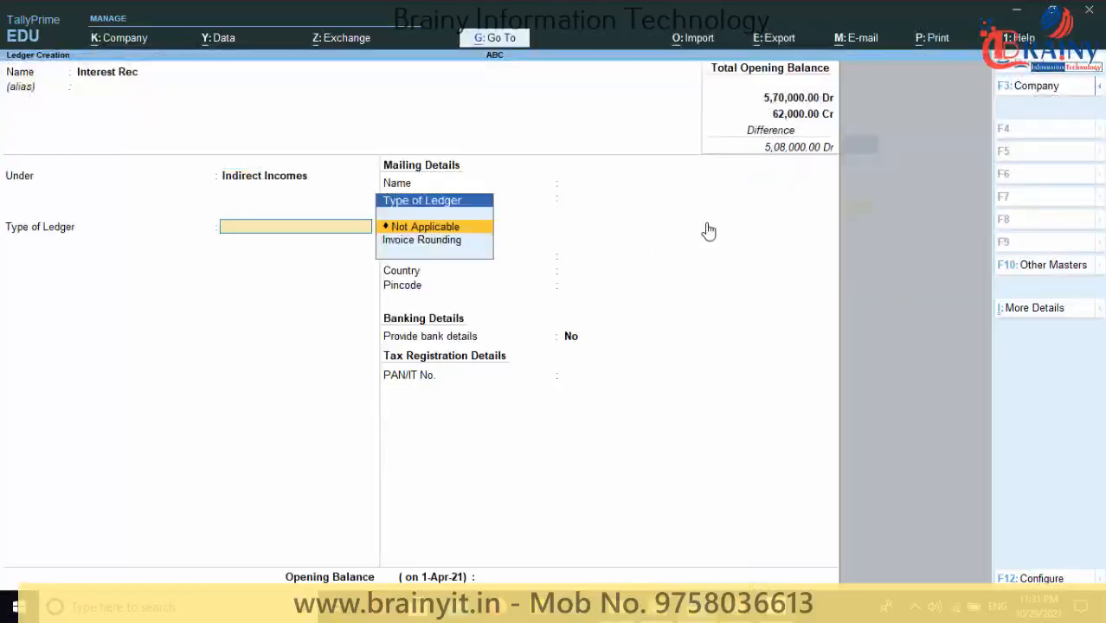
Step: Save the Interest Rec ledger with the type of ledger Not Applicable and leave ledger creation
{"action": "key", "text": "Return"}
{"action": "key", "text": "Return"}
{"action": "key", "text": "Return"}
{"action": "key", "text": "Return"}
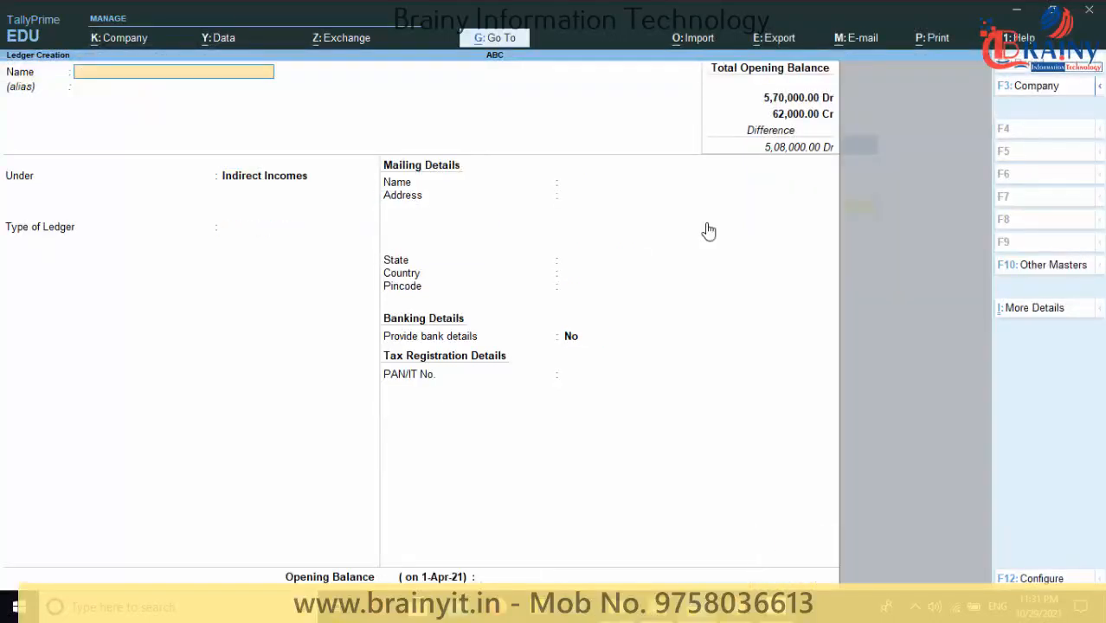
{"action": "key", "text": "Escape"}
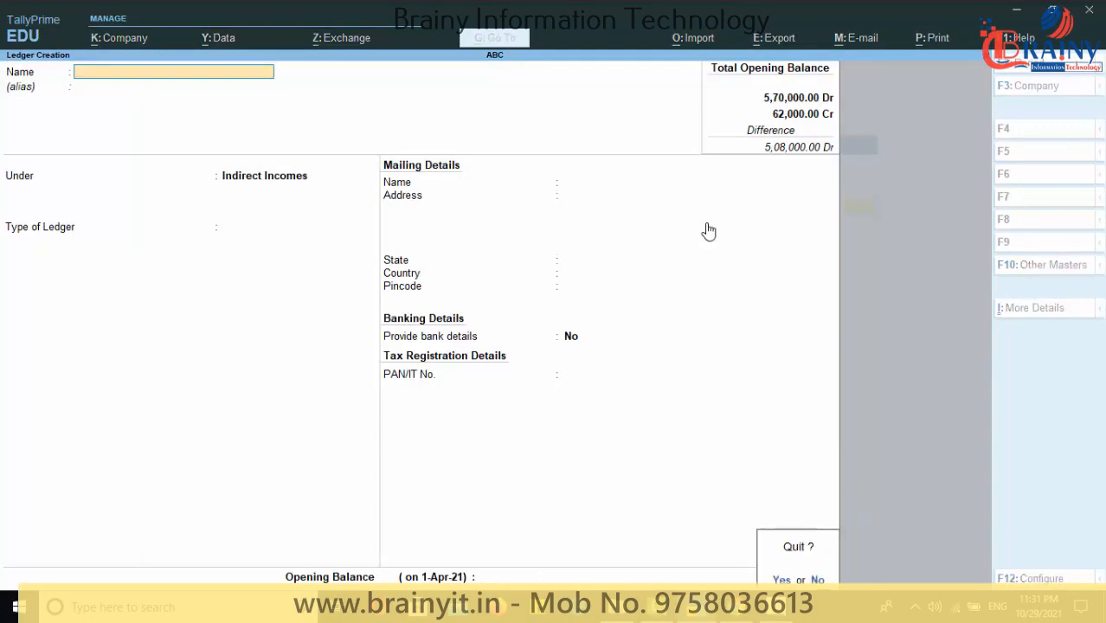
{"action": "key", "text": "y"}
{"action": "key", "text": "Escape"}
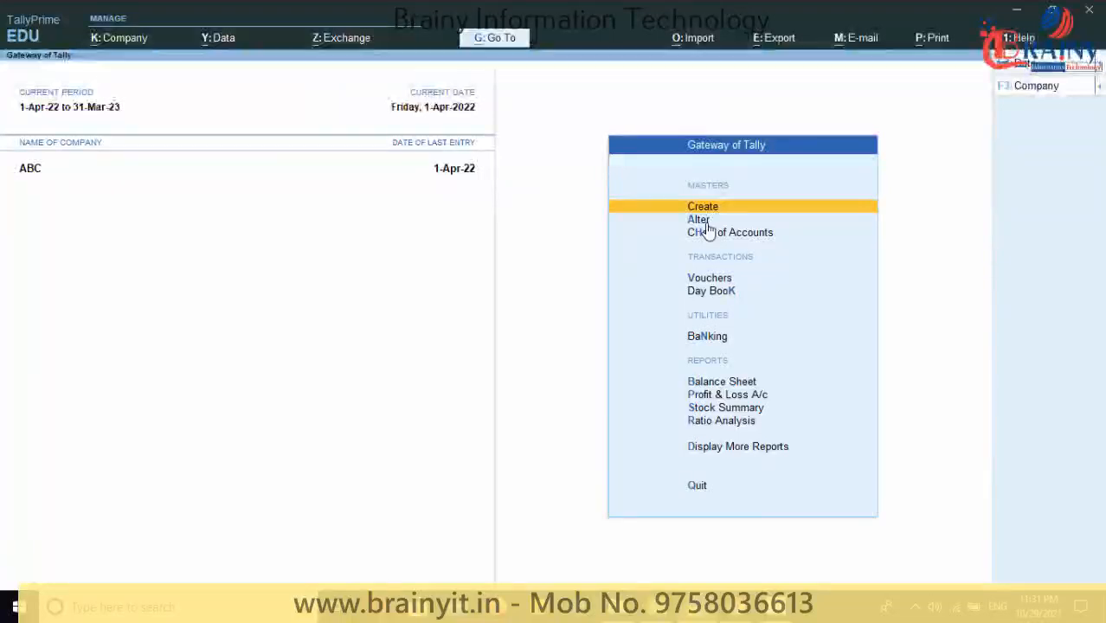
Step: Start a journal voucher that debits the Accrued Interest ledger with 1,200
{"action": "key", "text": "Down"}
{"action": "key", "text": "Down"}
{"action": "key", "text": "Down"}
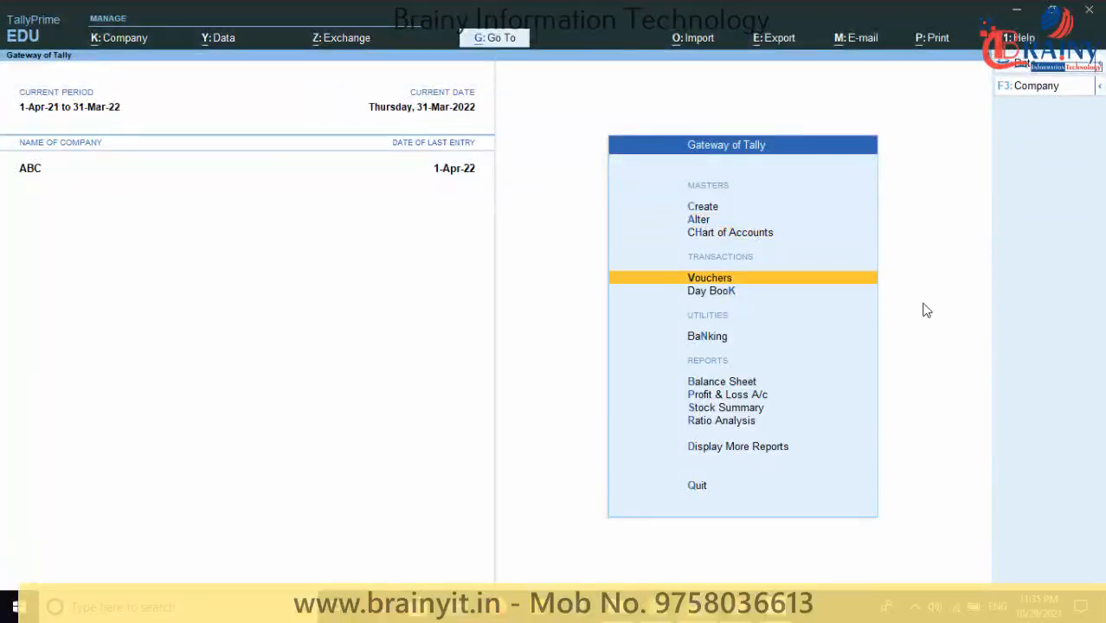
{"action": "key", "text": "Return"}
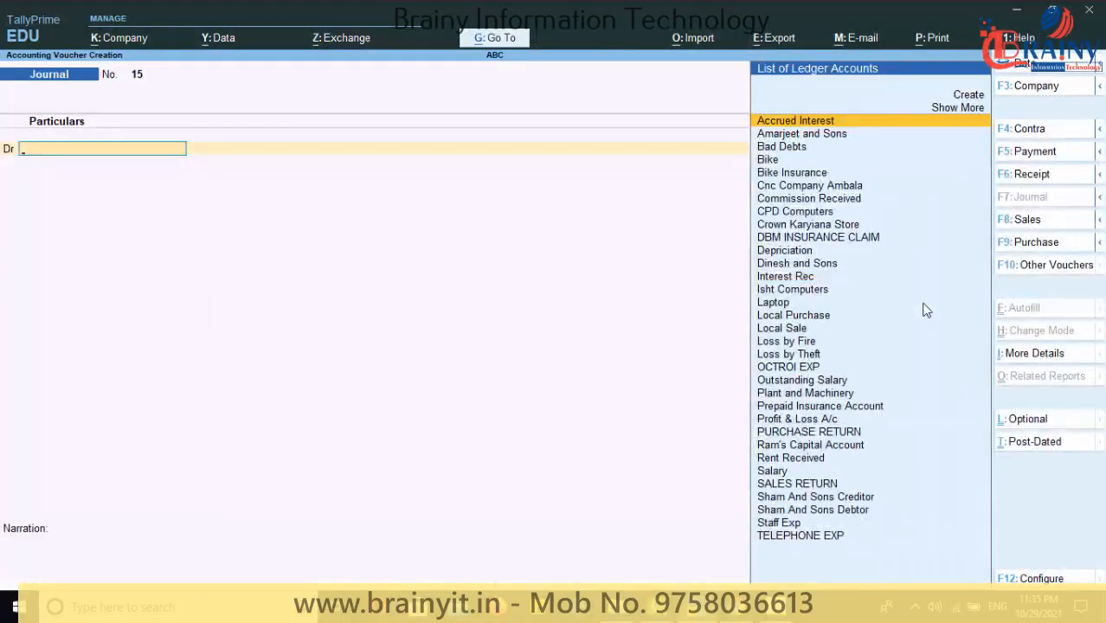
{"action": "left_click", "coordinate": [805, 122]}
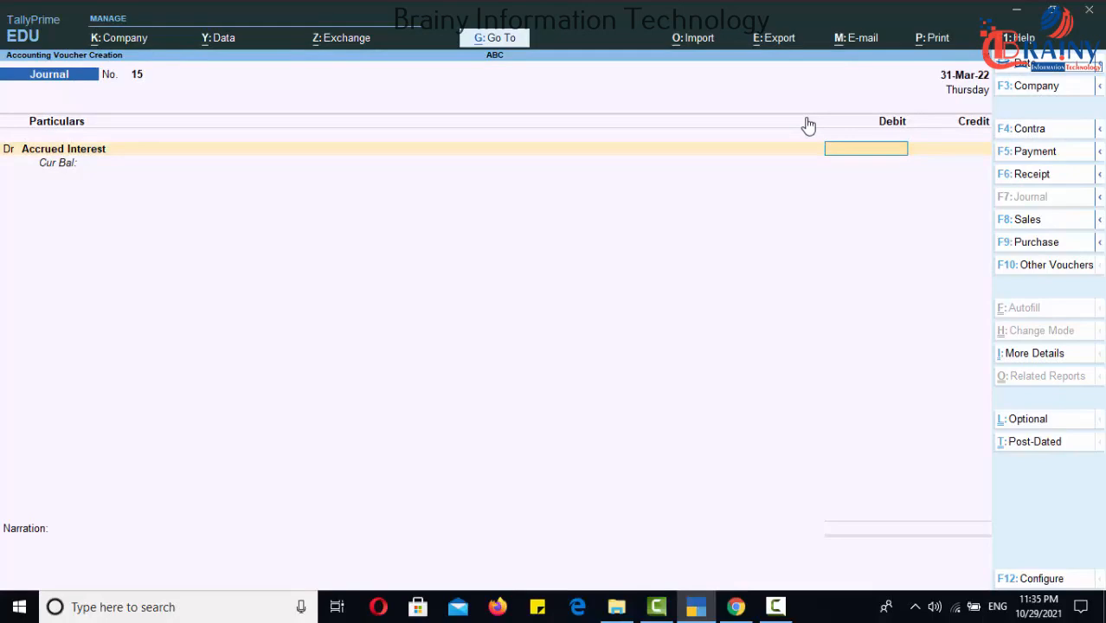
{"action": "type", "text": "1200"}
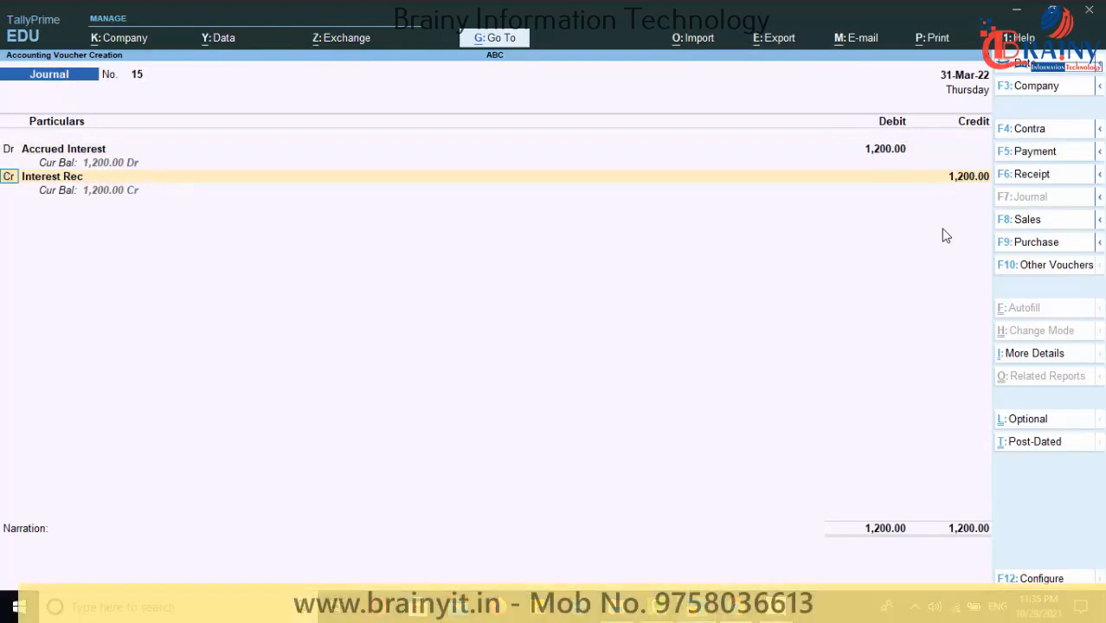
Step: Credit Interest Rec with 1,200, save the journal voucher without a narration and leave voucher entry
{"action": "key", "text": "Return"}
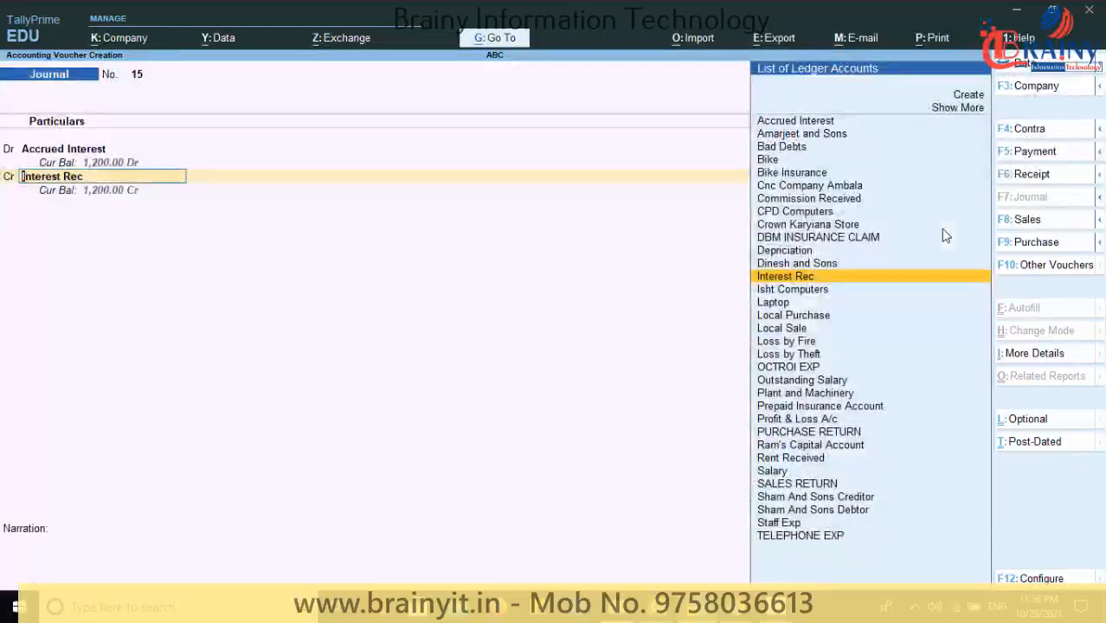
{"action": "key", "text": "Return"}
{"action": "key", "text": "Return"}
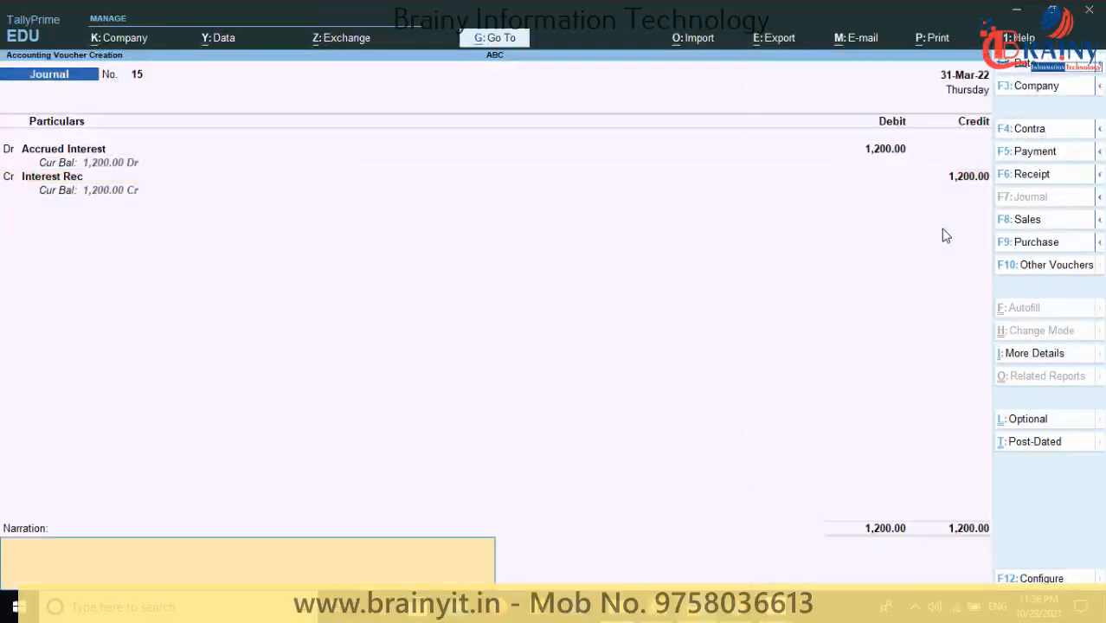
{"action": "key", "text": "Return"}
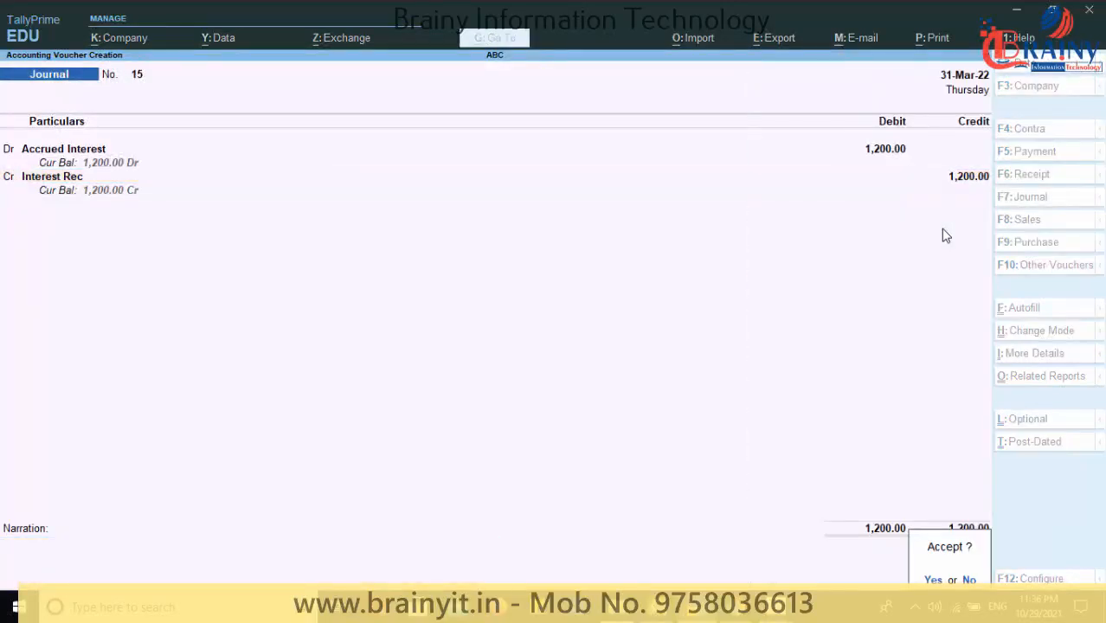
{"action": "key", "text": "Return"}
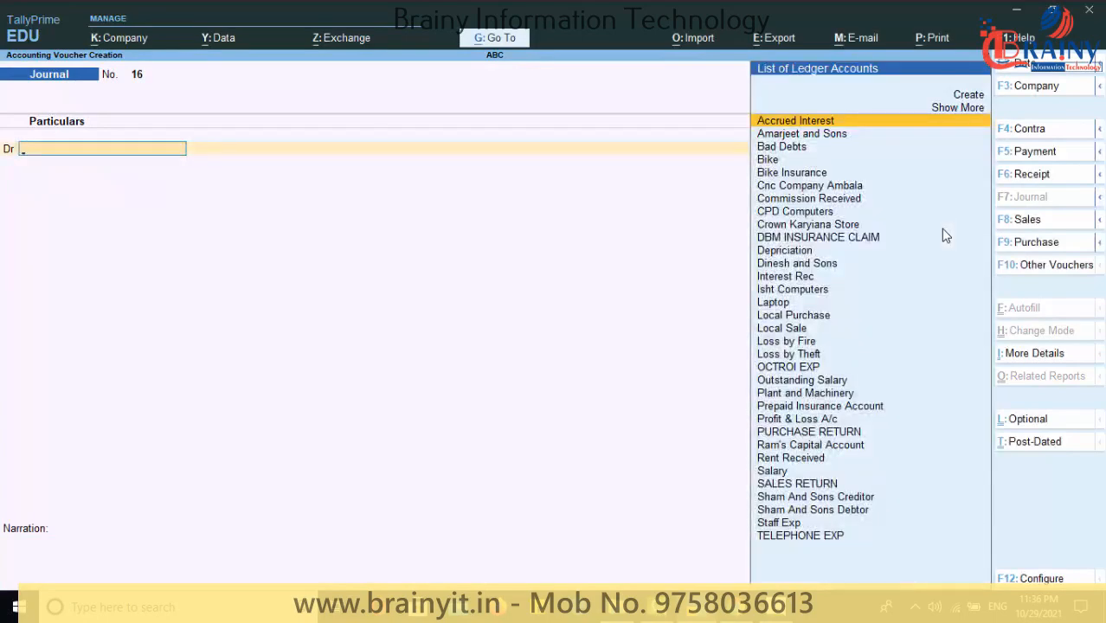
{"action": "key", "text": "Escape"}
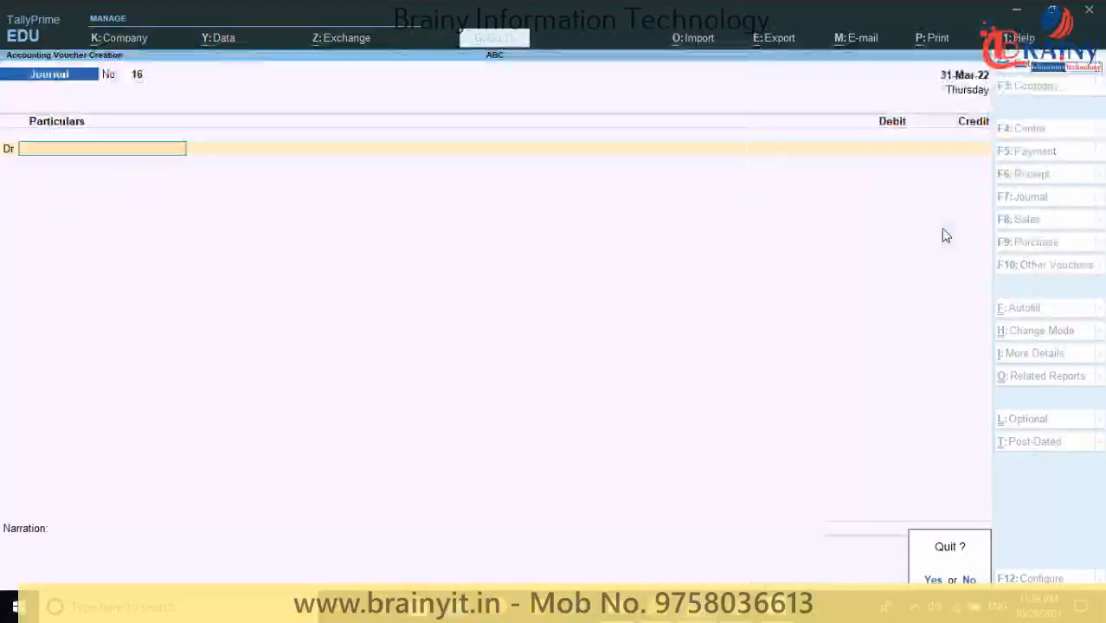
{"action": "key", "text": "Return"}
Step: Open the Balance Sheet and check the Accrued Interest entry in the Current Assets breakdown
{"action": "key", "text": "Down"}
{"action": "key", "text": "Down"}
{"action": "key", "text": "Down"}
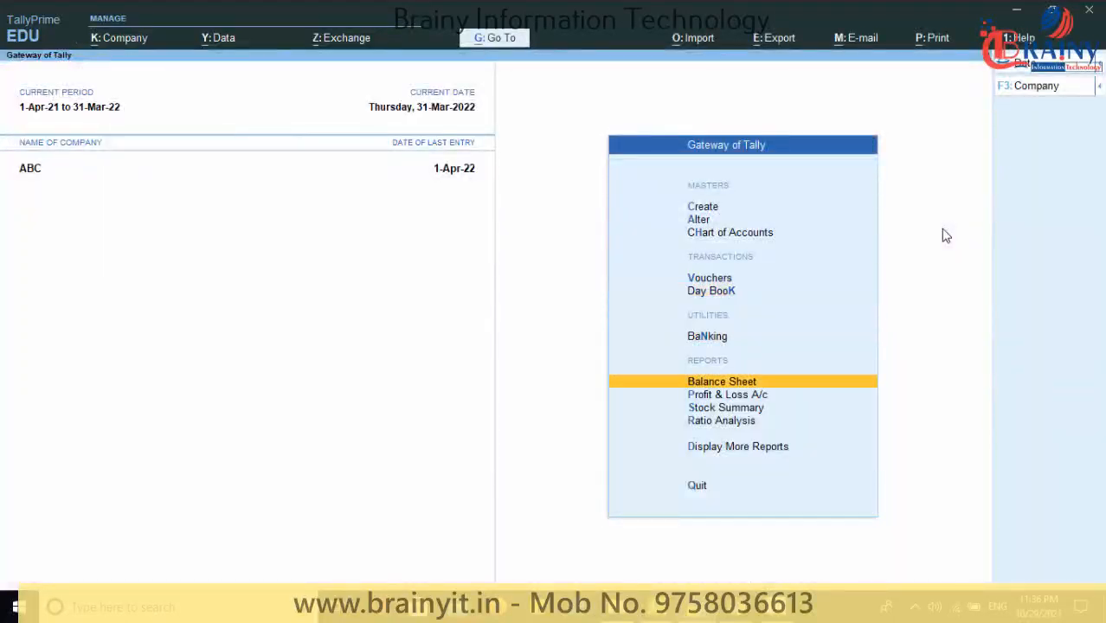
{"action": "key", "text": "Return"}
{"action": "key", "text": "Right"}
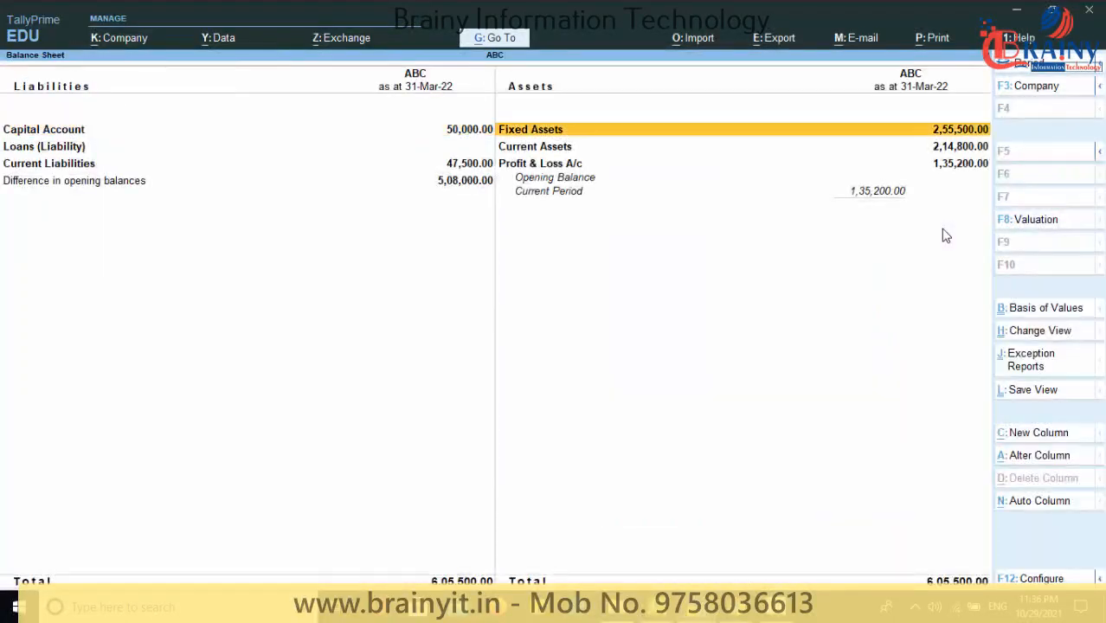
{"action": "key", "text": "Down"}
{"action": "key", "text": "Return"}
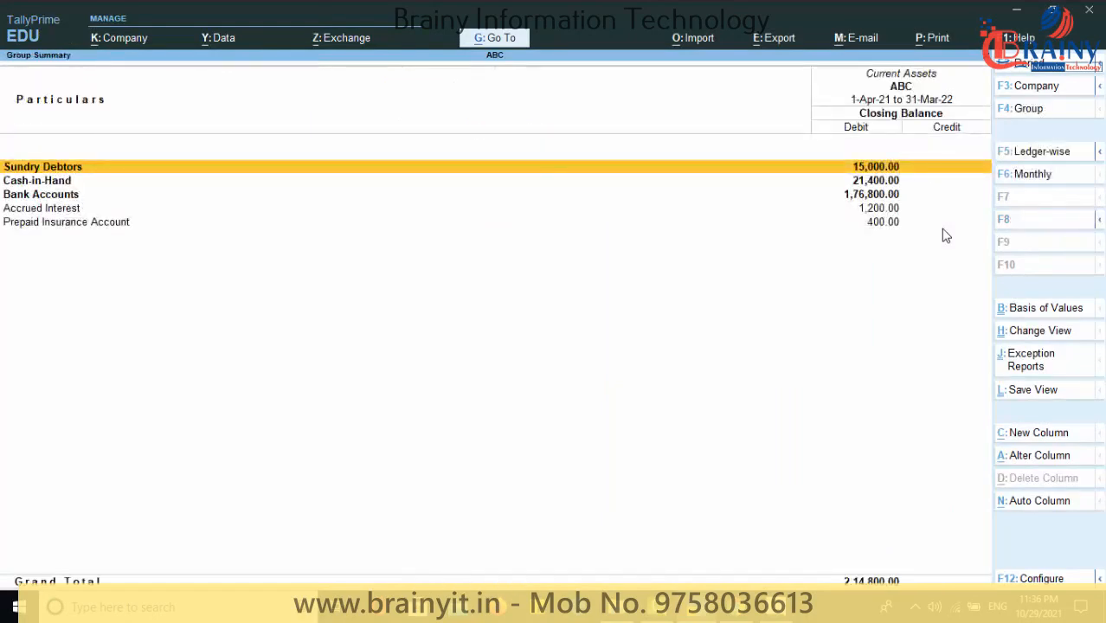
{"action": "key", "text": "Down"}
{"action": "key", "text": "Down"}
{"action": "key", "text": "Down"}
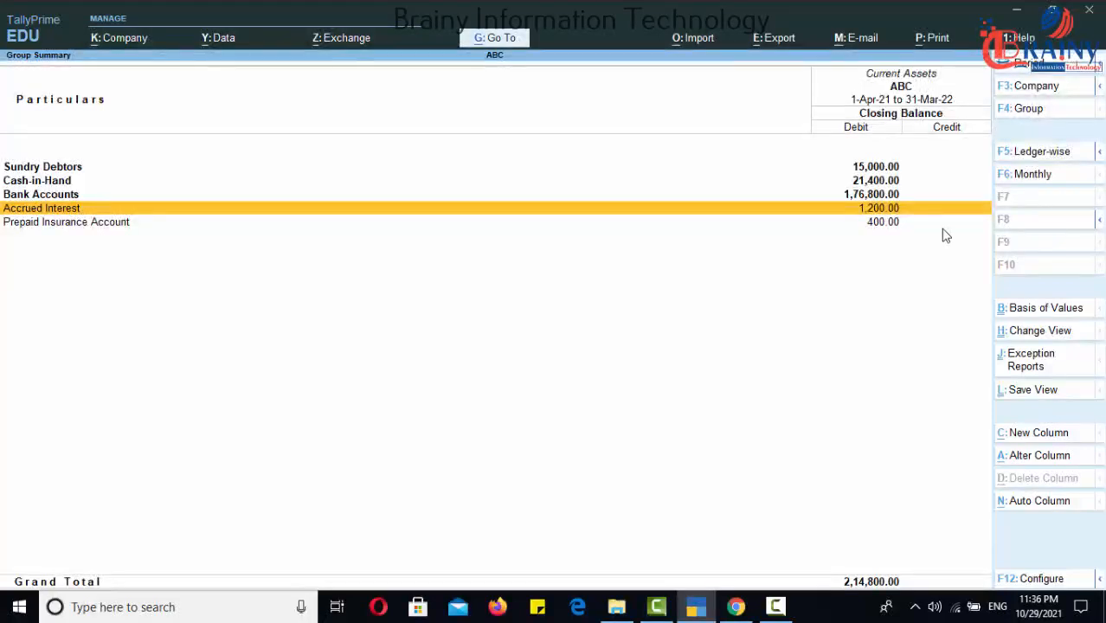
{"action": "key", "text": "Escape"}
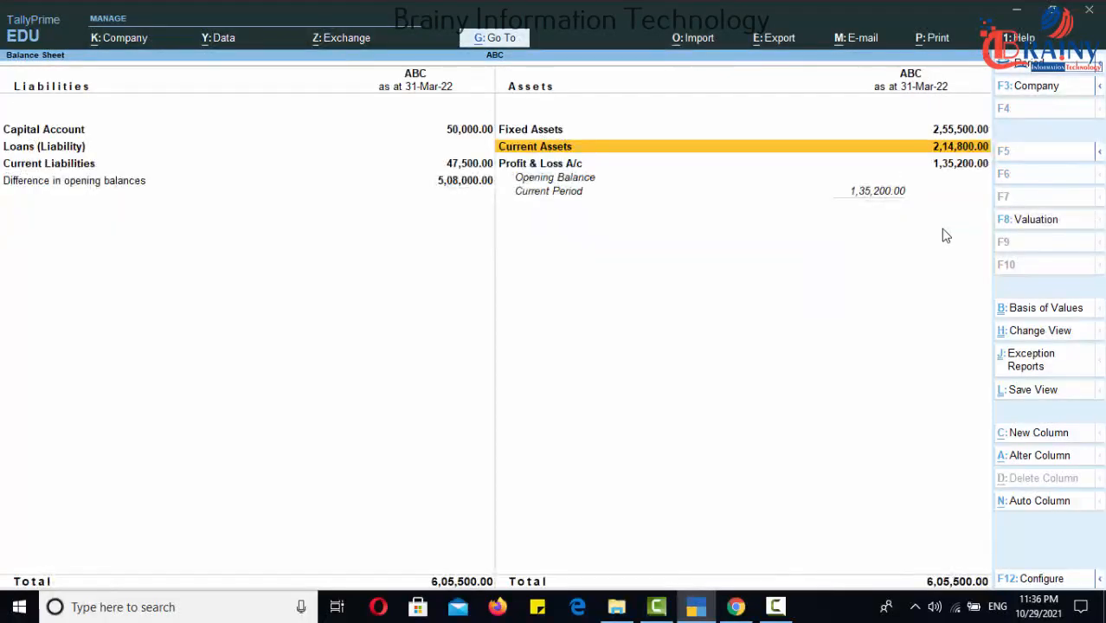
Step: Check the Interest Rec ledger under Indirect Incomes in the Profit & Loss A/c and return to the Gateway of Tally
{"action": "key", "text": "Escape"}
{"action": "key", "text": "Down"}
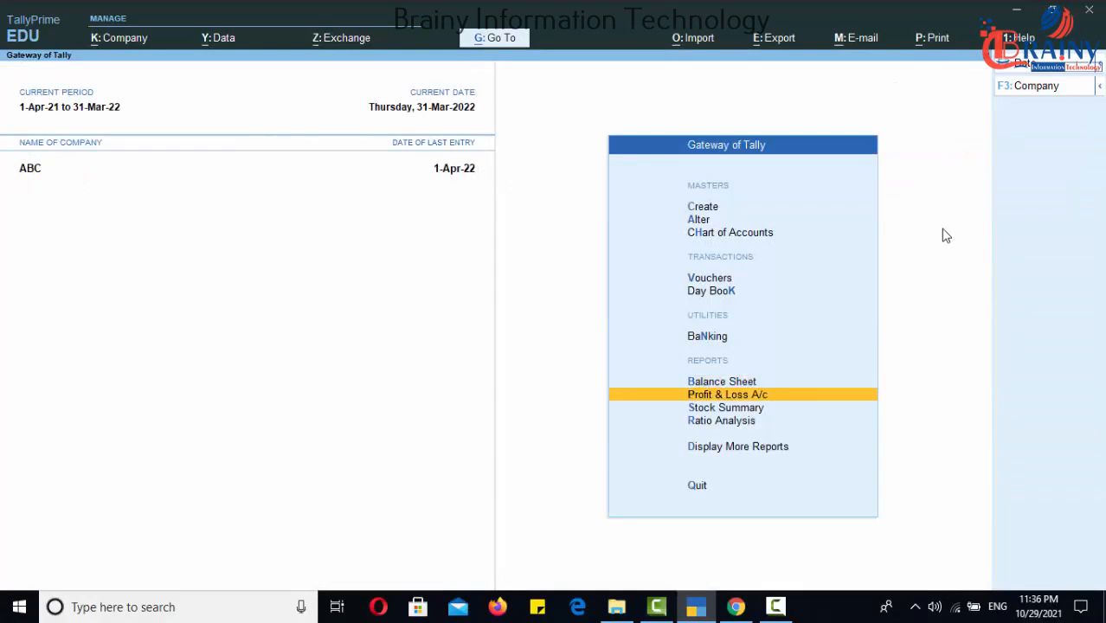
{"action": "key", "text": "Return"}
{"action": "key", "text": "Down"}
{"action": "key", "text": "Down"}
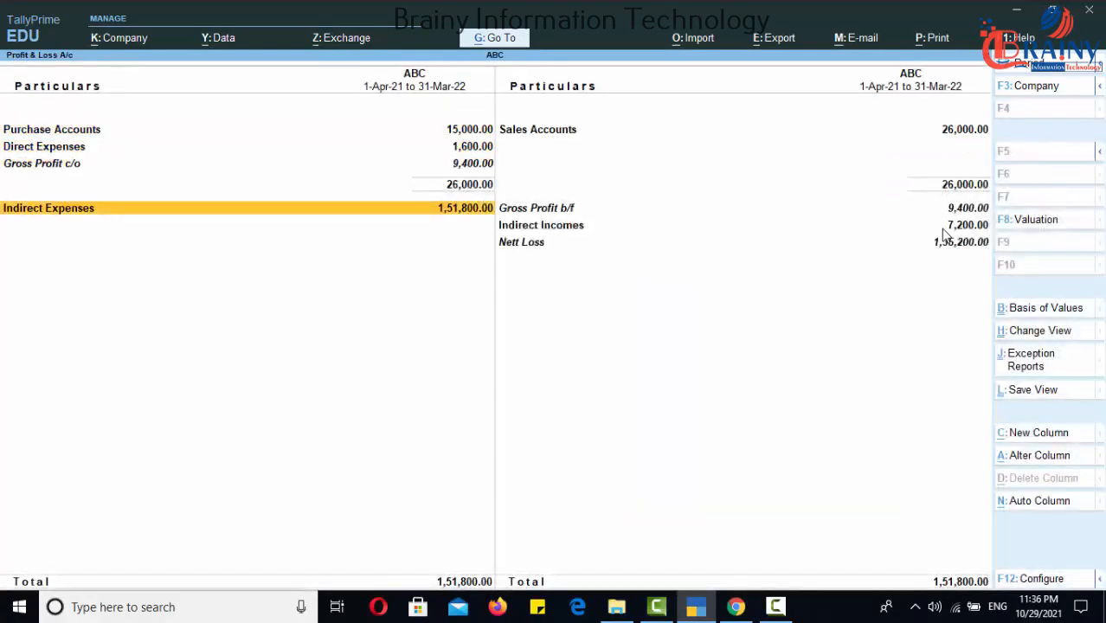
{"action": "left_click", "coordinate": [944, 230]}
{"action": "key", "text": "Return"}
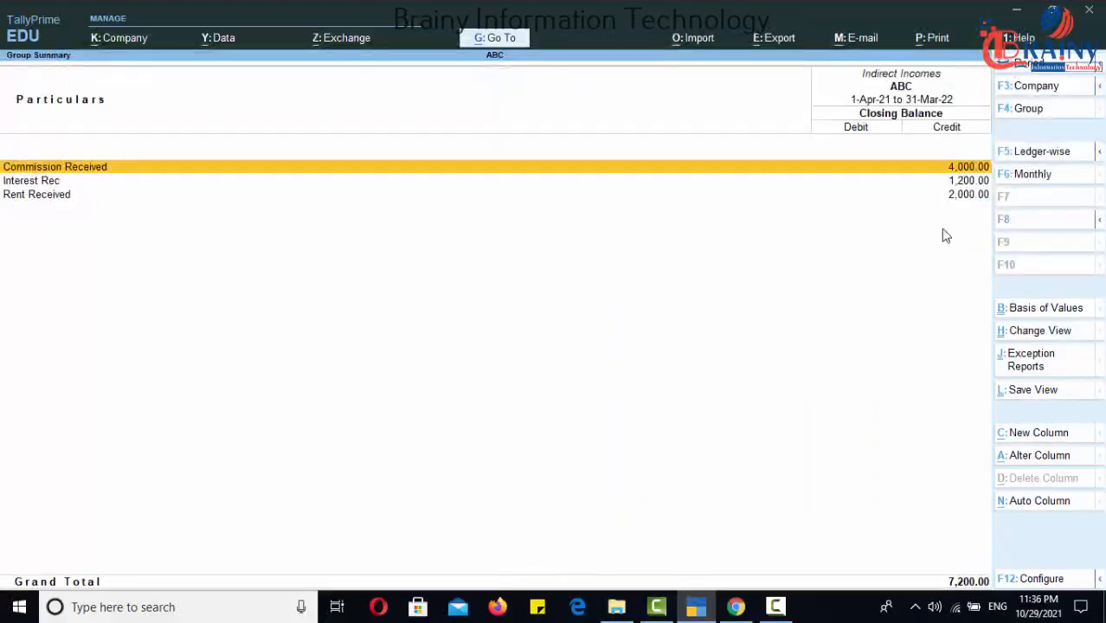
{"action": "key", "text": "Down"}
{"action": "key", "text": "Return"}
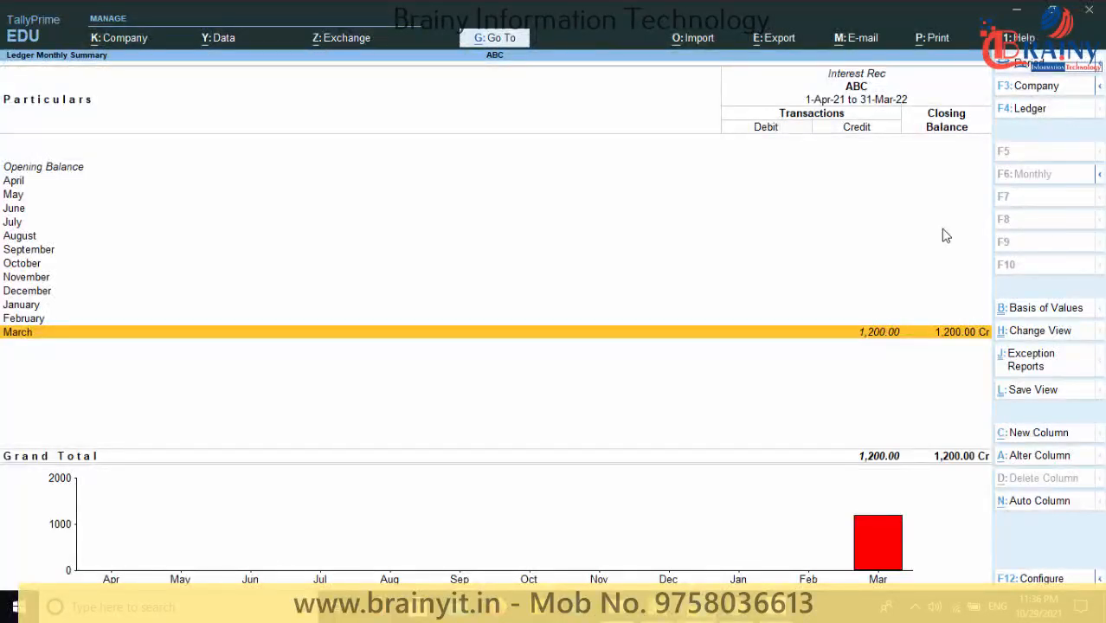
{"action": "key", "text": "Escape"}
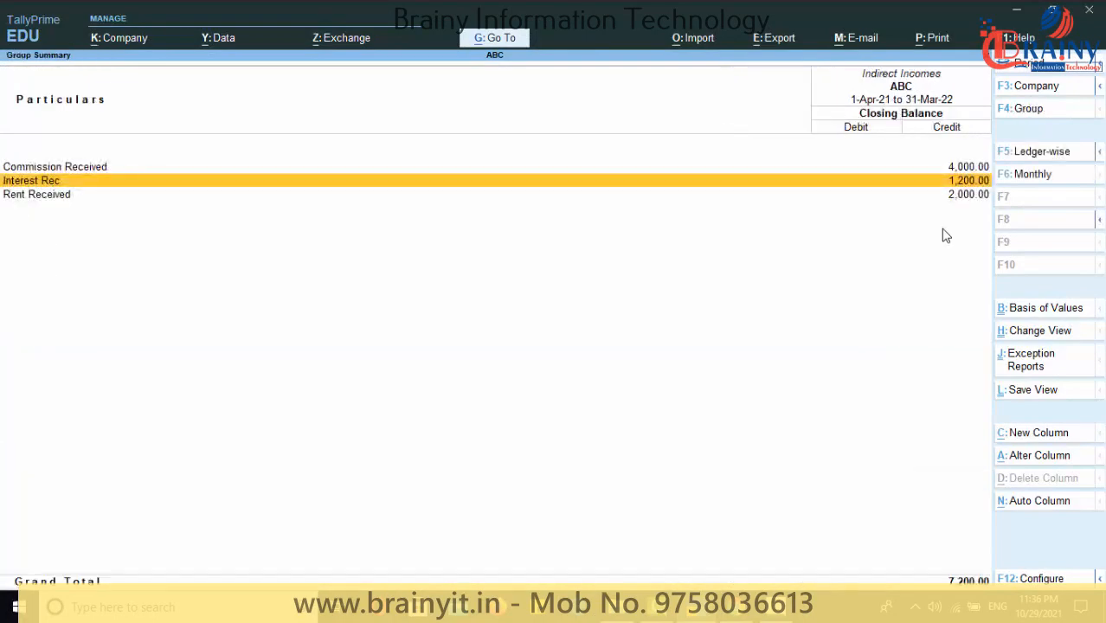
{"action": "key", "text": "Escape"}
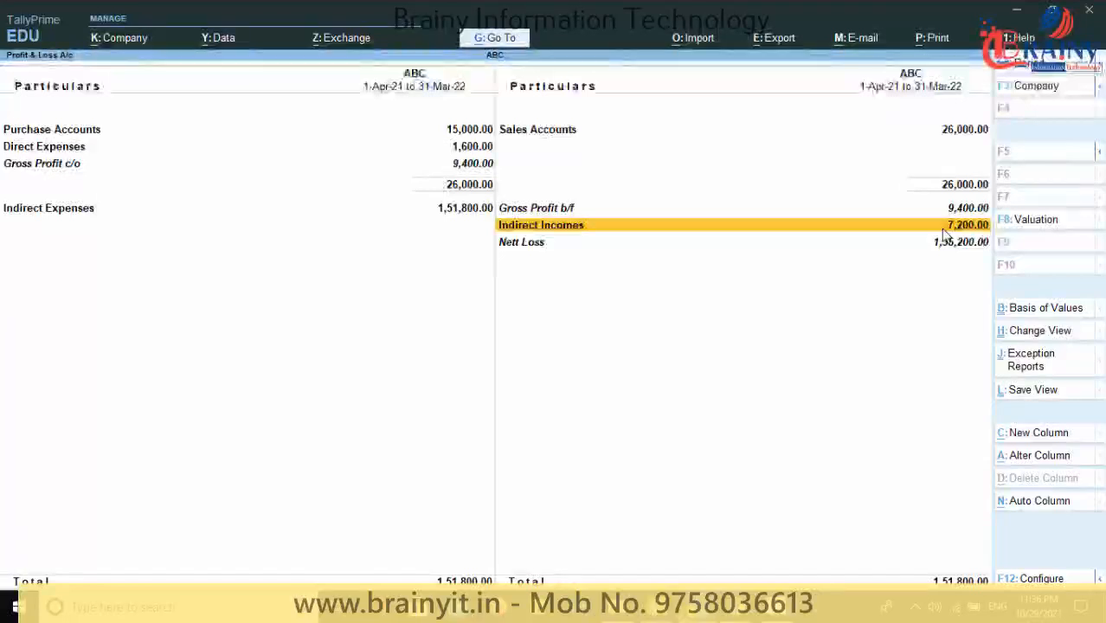
{"action": "key", "text": "Escape"}
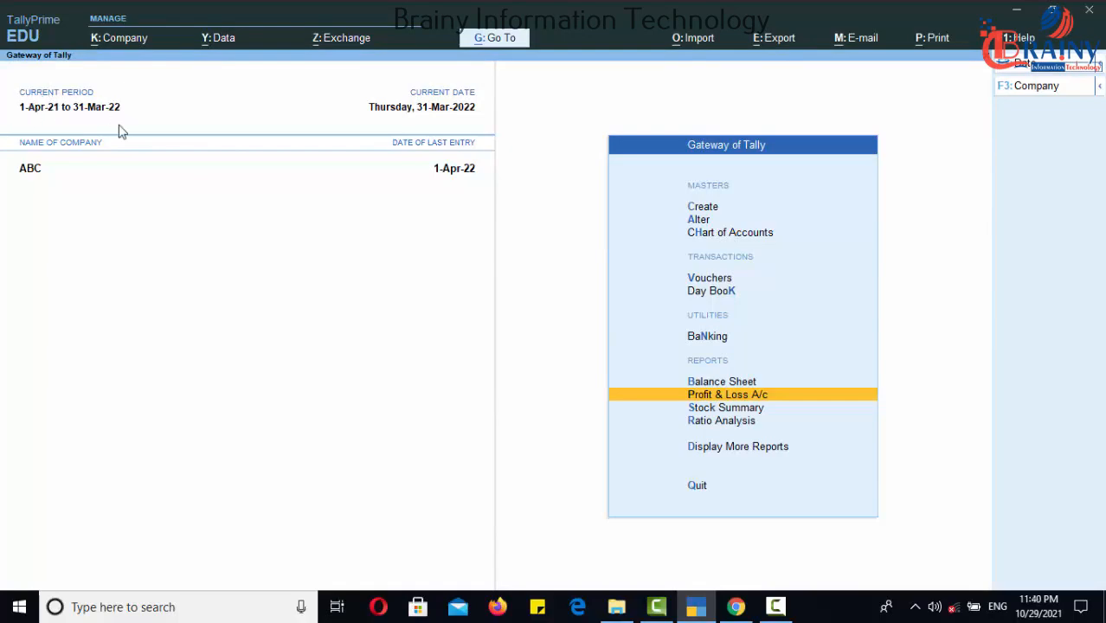
Step: Change the current period to 1-4-2022 through 31-3-2023
{"action": "key", "text": "alt"}
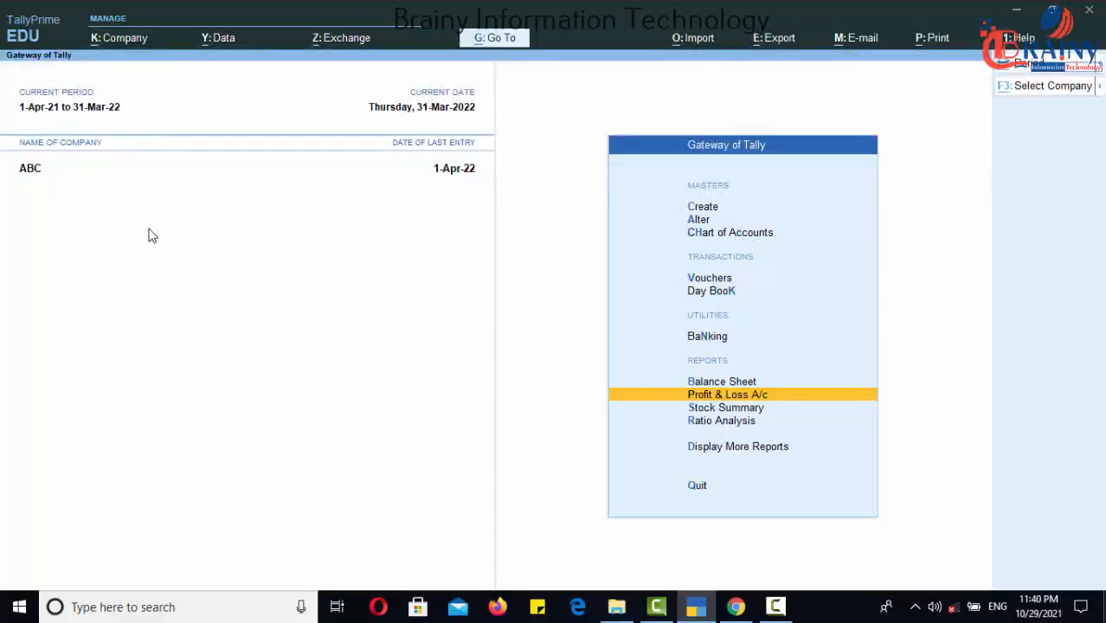
{"action": "key", "text": "alt+F2"}
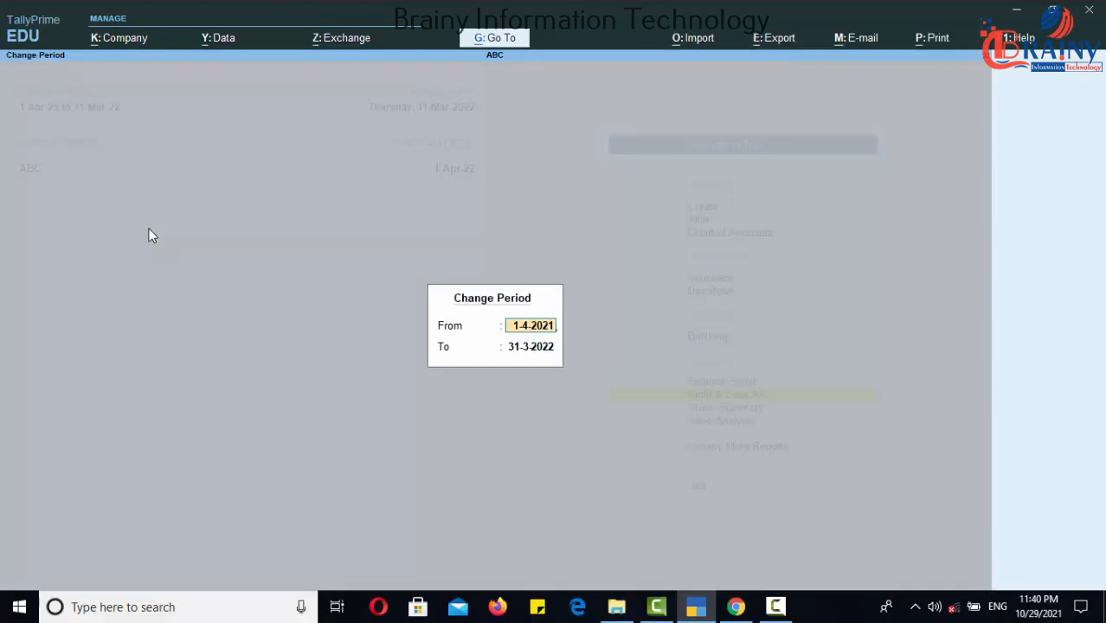
{"action": "key", "text": "BackSpace"}
{"action": "type", "text": "2"}
{"action": "key", "text": "Return"}
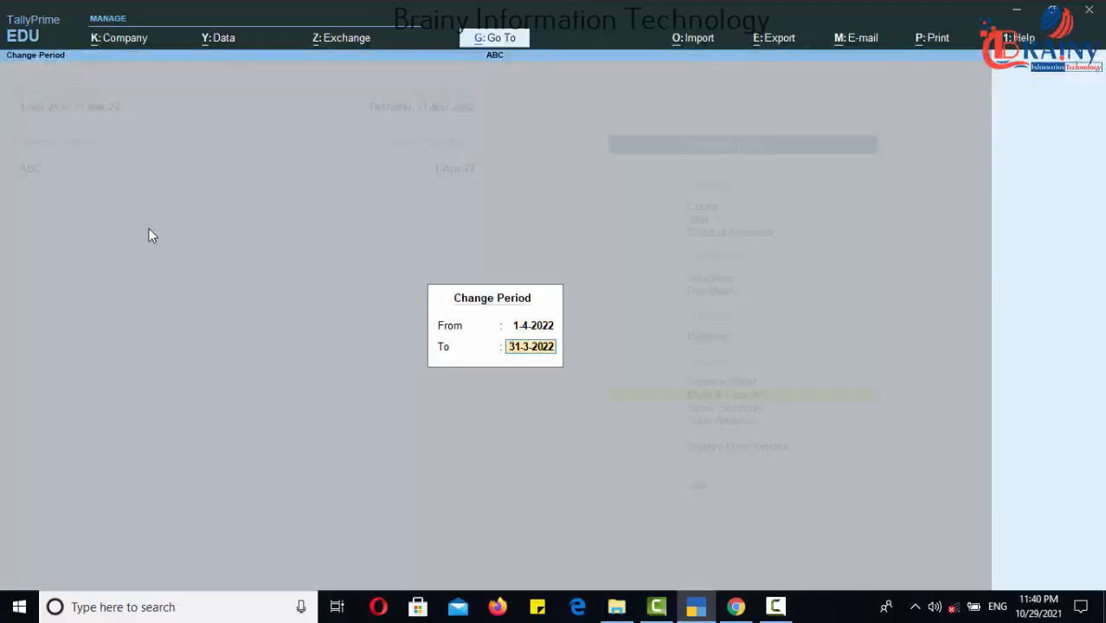
{"action": "key", "text": "BackSpace"}
{"action": "type", "text": "3"}
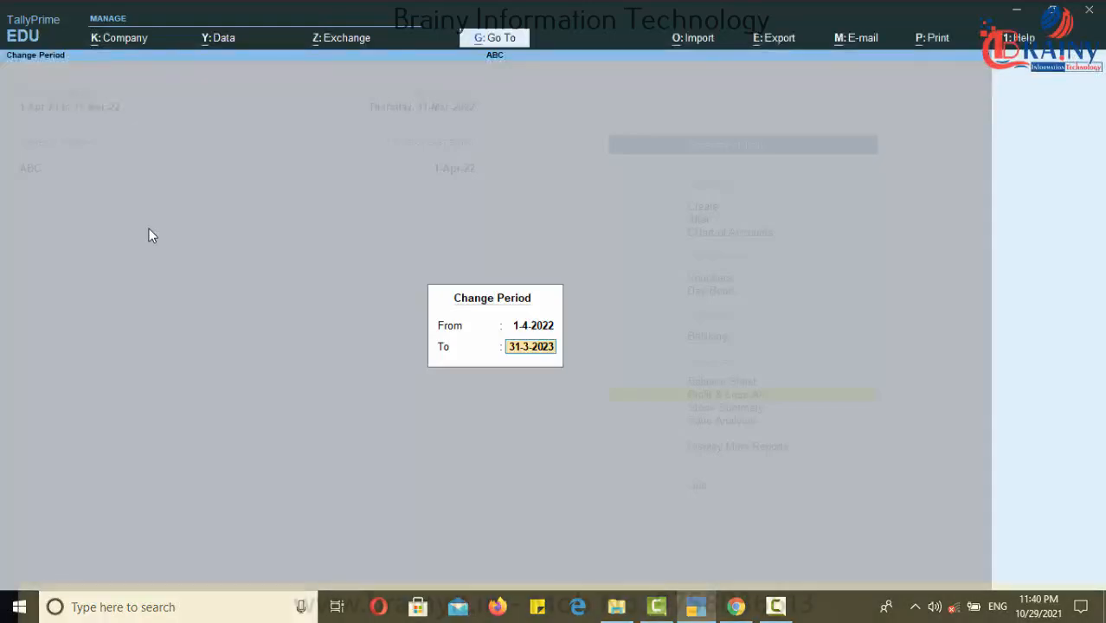
{"action": "key", "text": "Return"}
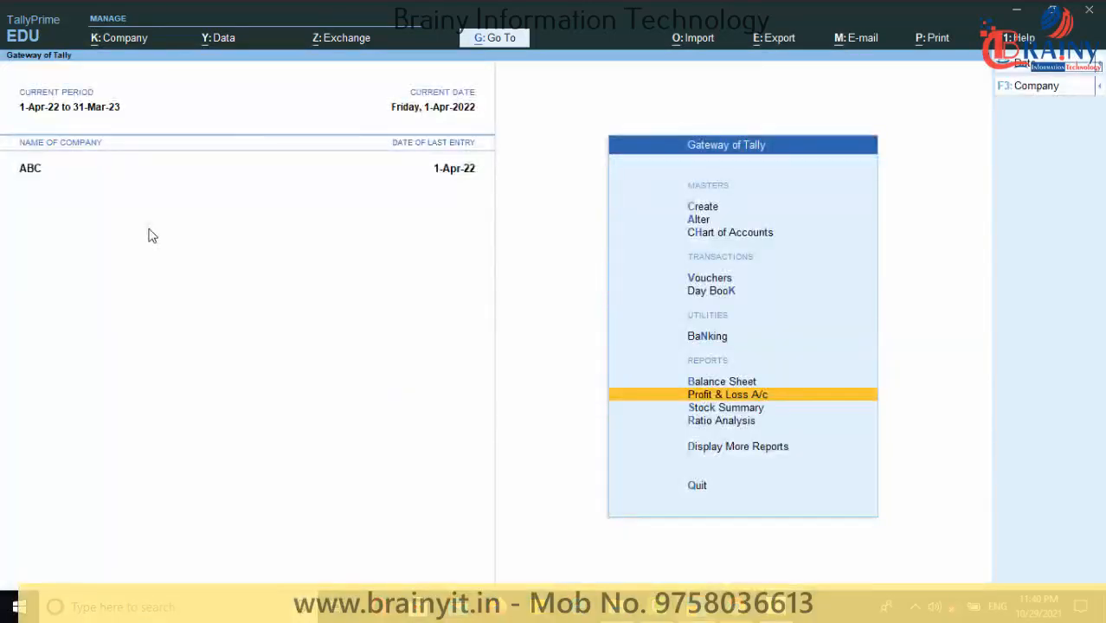
Step: Examine the Accrued Interest ledger under Current Assets in the new period's Balance Sheet and leave the report
{"action": "key", "text": "Down"}
{"action": "key", "text": "Up"}
{"action": "key", "text": "Up"}
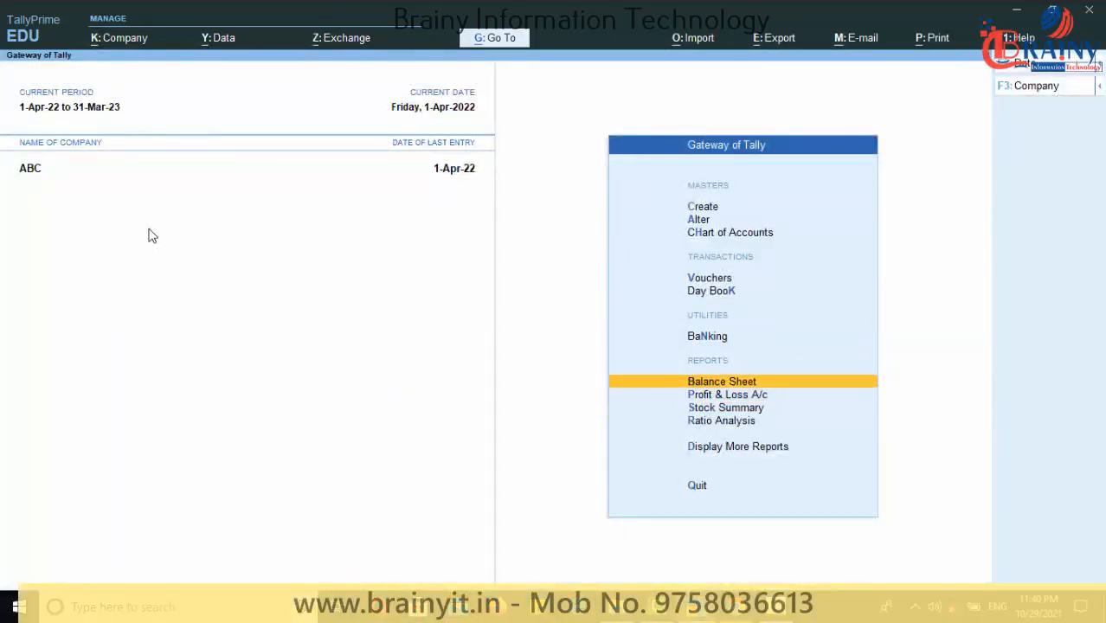
{"action": "key", "text": "Return"}
{"action": "key", "text": "Right"}
{"action": "key", "text": "Down"}
{"action": "key", "text": "Return"}
{"action": "key", "text": "Down"}
{"action": "key", "text": "Down"}
{"action": "key", "text": "Down"}
{"action": "key", "text": "Return"}
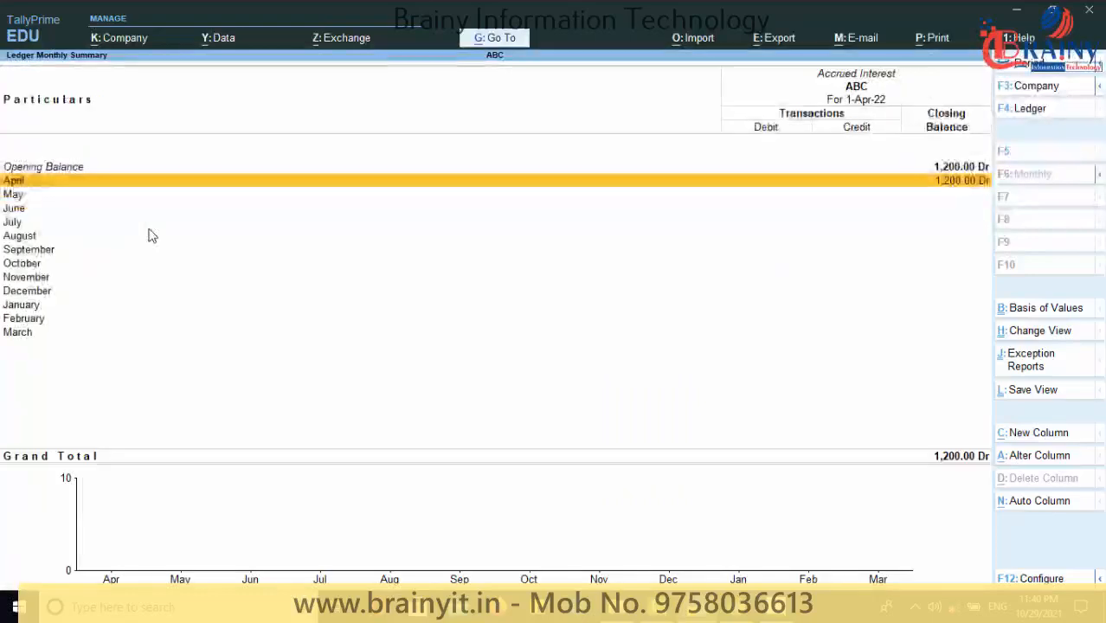
{"action": "key", "text": "Escape"}
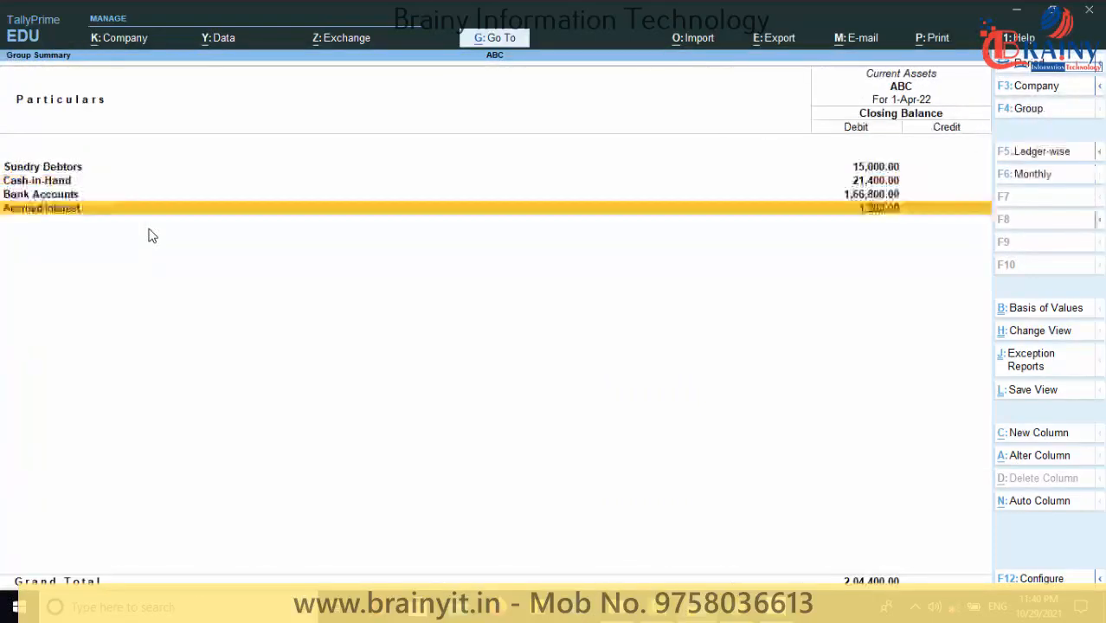
{"action": "key", "text": "Escape"}
{"action": "key", "text": "Escape"}
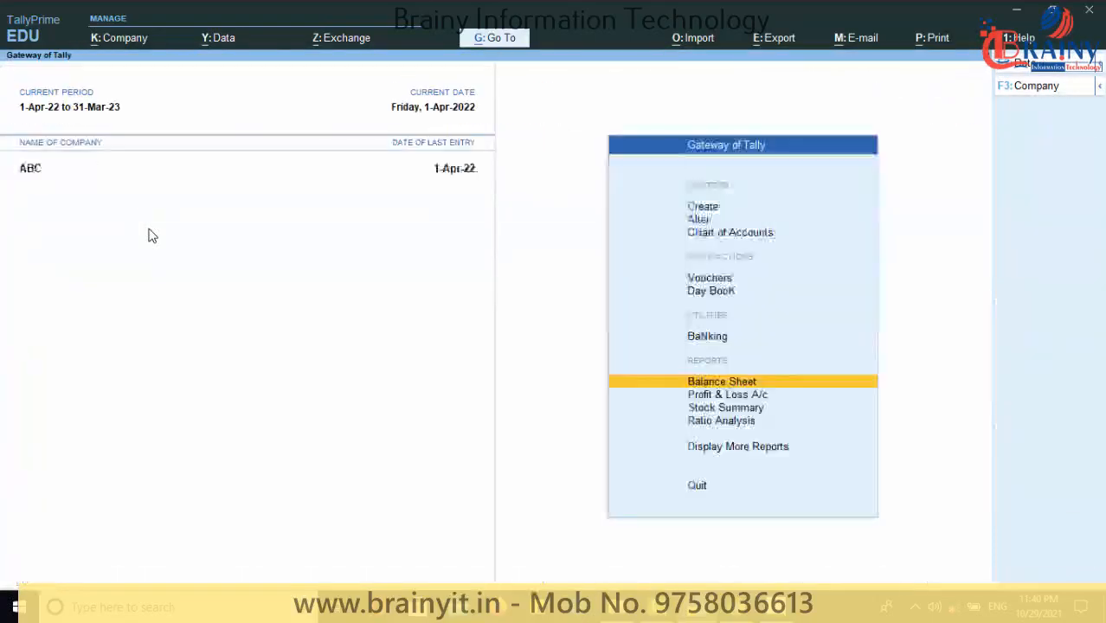
Step: Examine Indirect Incomes in the Profit & Loss A/c for the new period and leave the report
{"action": "key", "text": "Down"}
{"action": "key", "text": "Return"}
{"action": "key", "text": "Down"}
{"action": "key", "text": "Down"}
{"action": "key", "text": "Down"}
{"action": "key", "text": "Right"}
{"action": "key", "text": "Down"}
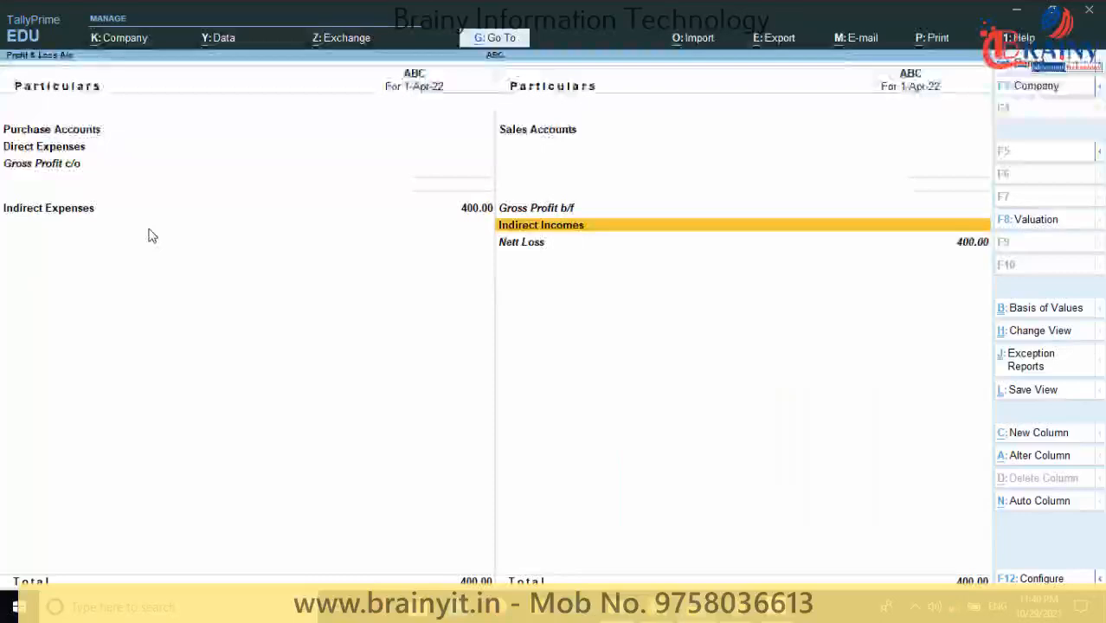
{"action": "key", "text": "Return"}
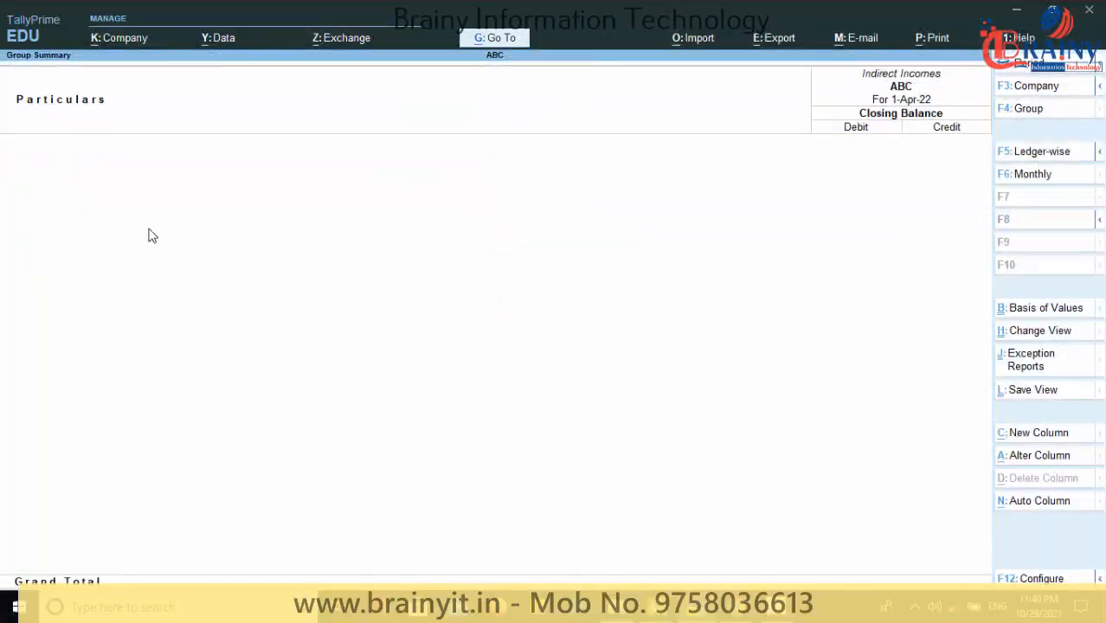
{"action": "key", "text": "Escape"}
{"action": "key", "text": "Escape"}
Step: Start a receipt voucher with IDBI BANK as the receiving account
{"action": "key", "text": "Home"}
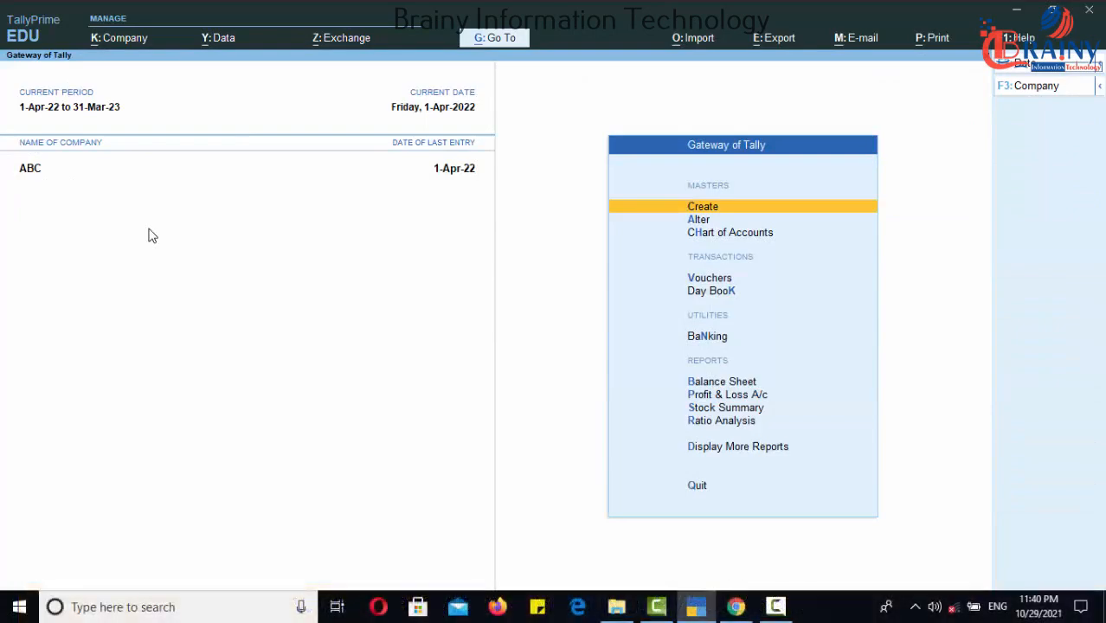
{"action": "key", "text": "Down"}
{"action": "key", "text": "Down"}
{"action": "key", "text": "Down"}
{"action": "key", "text": "Down"}
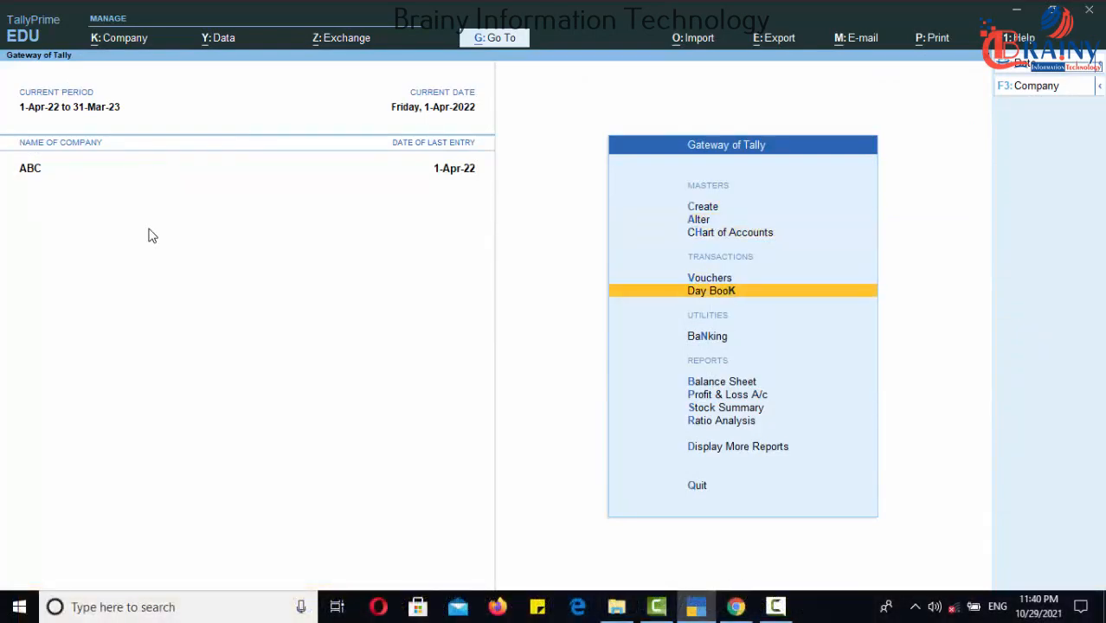
{"action": "key", "text": "Up"}
{"action": "key", "text": "Return"}
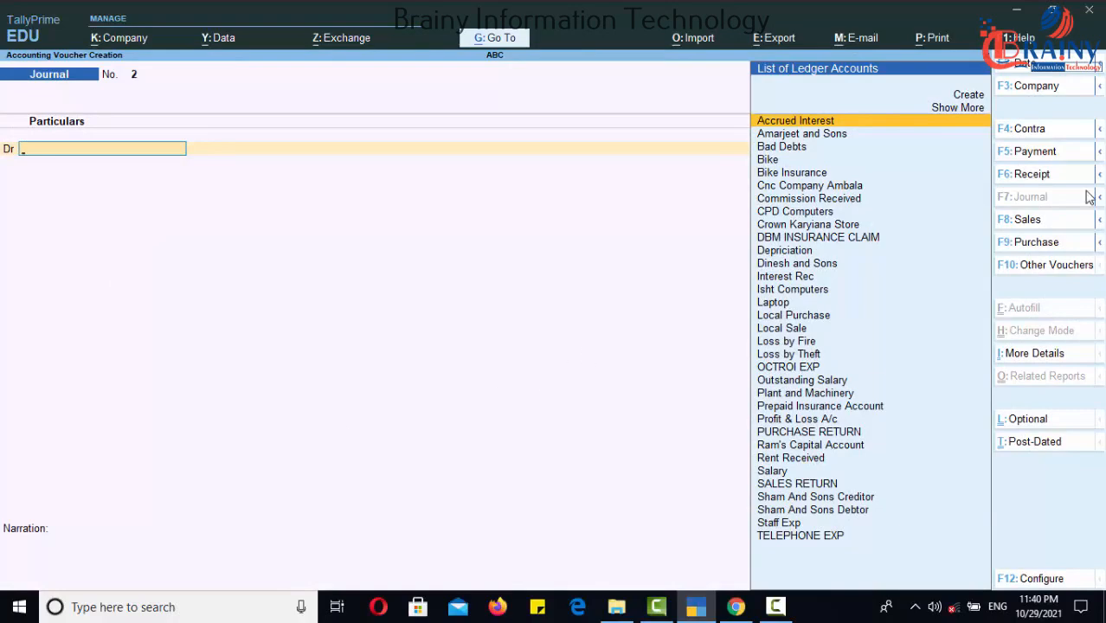
{"action": "left_click", "coordinate": [1055, 179]}
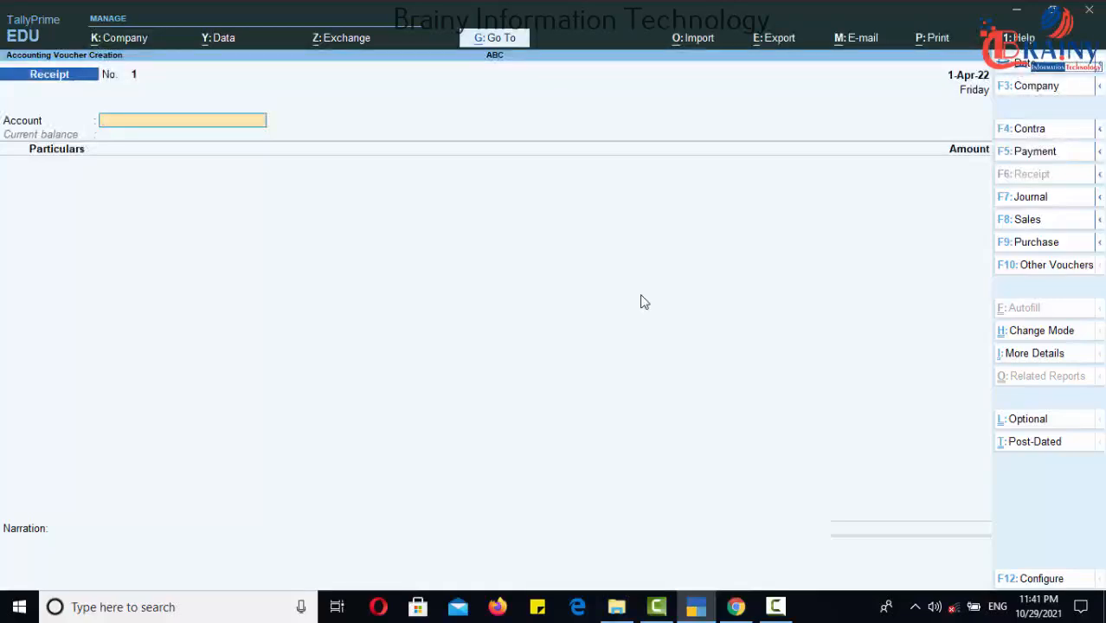
{"action": "type", "text": "Id"}
{"action": "key", "text": "Return"}
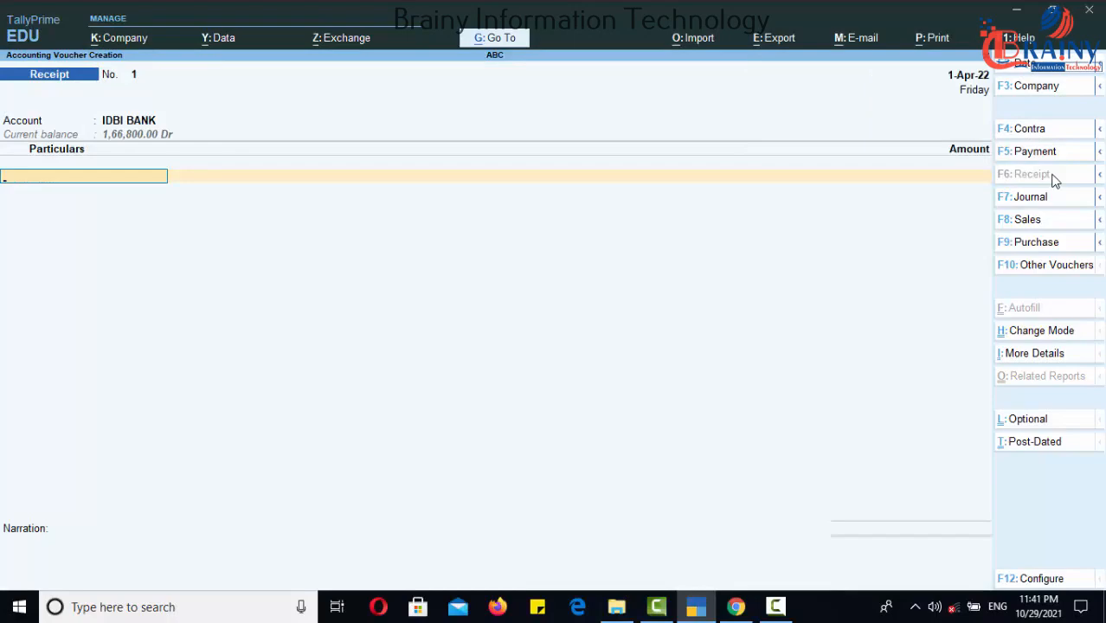
Step: Enter Accrued Interest in the receipt voucher with an amount of 1,200
{"action": "type", "text": "Acc"}
{"action": "key", "text": "Return"}
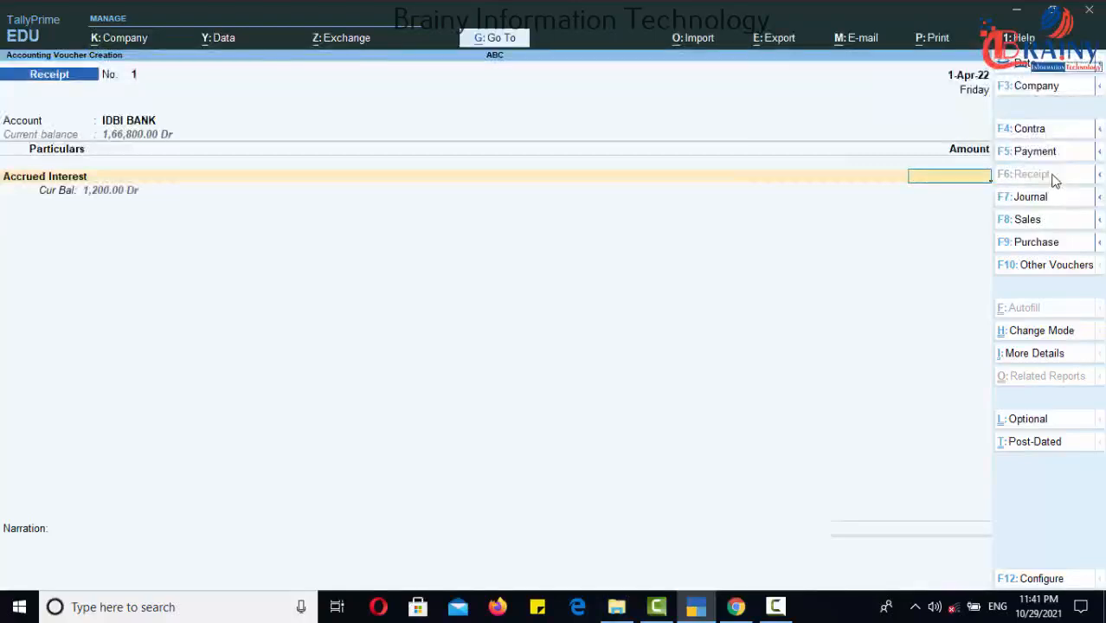
{"action": "type", "text": "1200"}
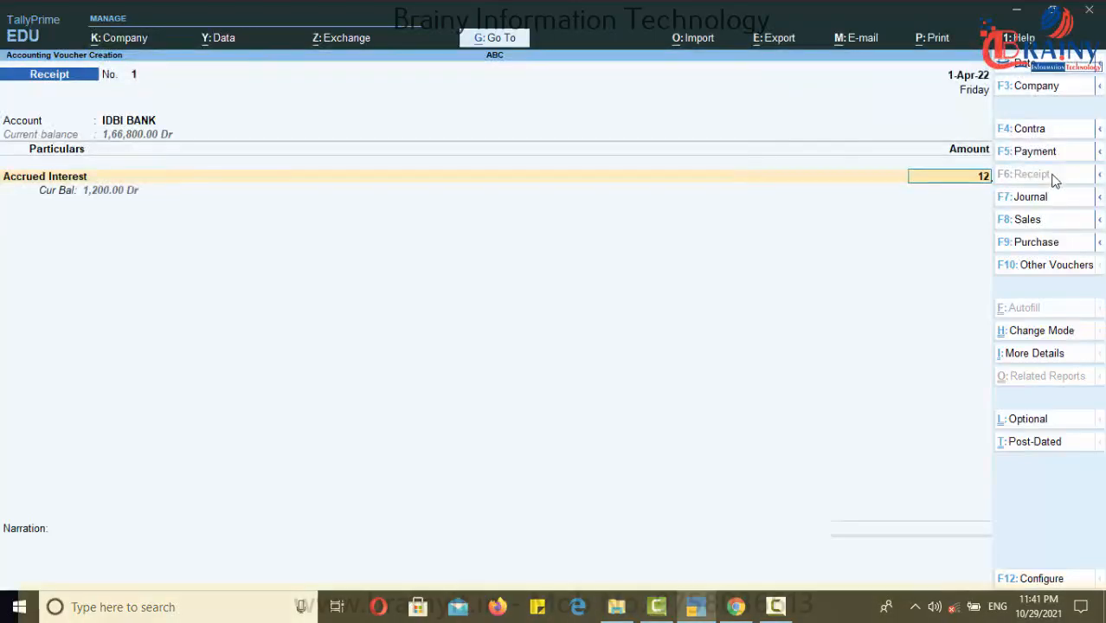
{"action": "key", "text": "Return"}
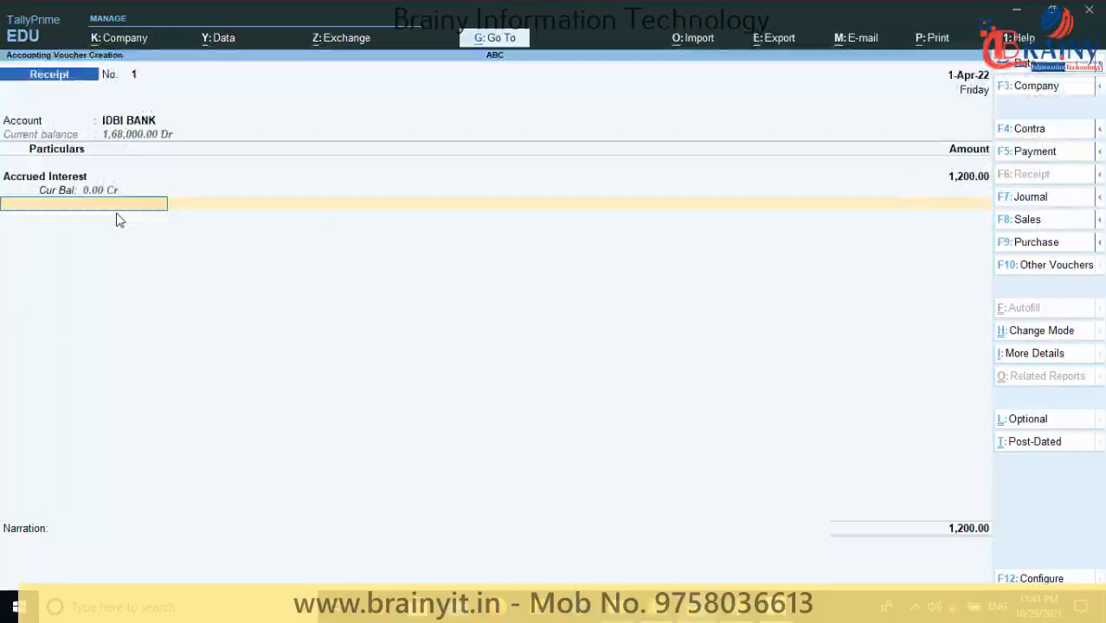
Step: Switch the receipt voucher to Double Entry mode
{"action": "key", "text": "BackSpace"}
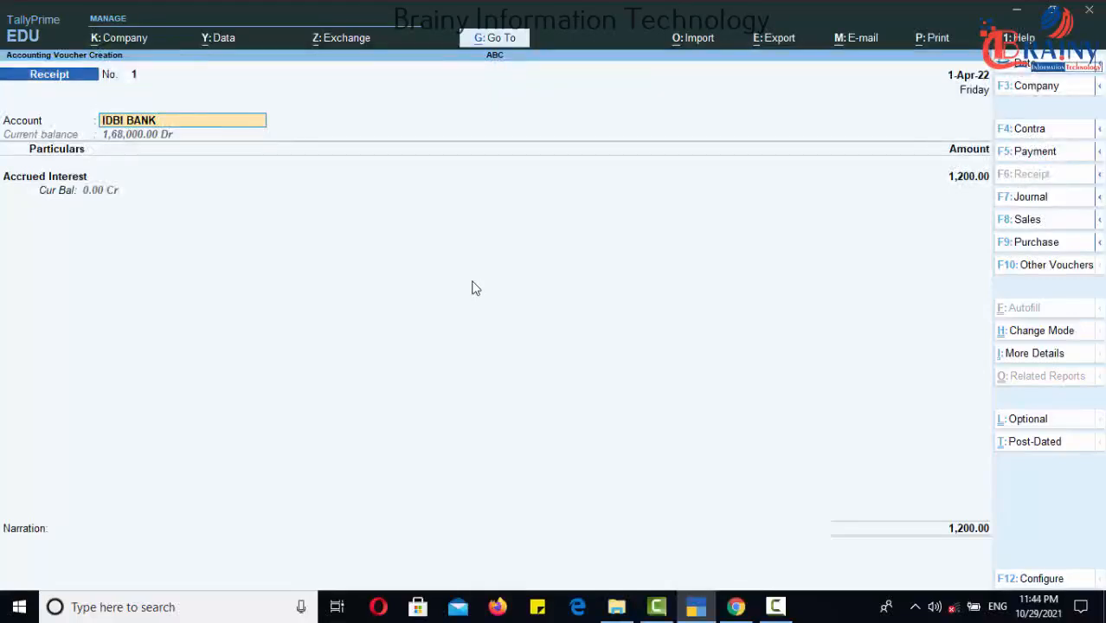
{"action": "left_click", "coordinate": [1032, 334]}
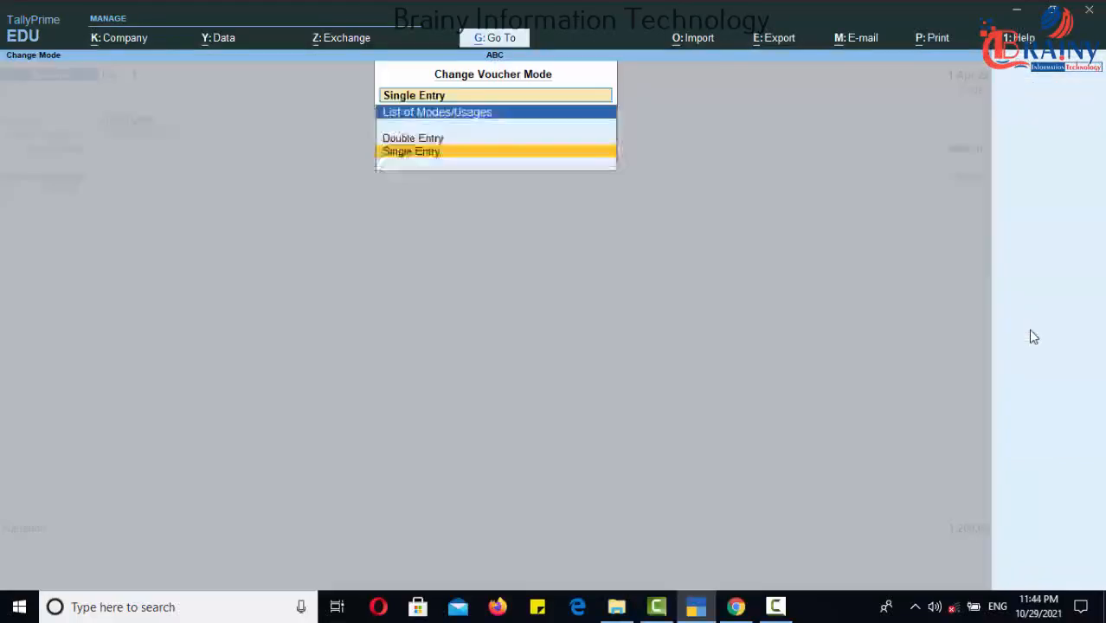
{"action": "left_click", "coordinate": [417, 140]}
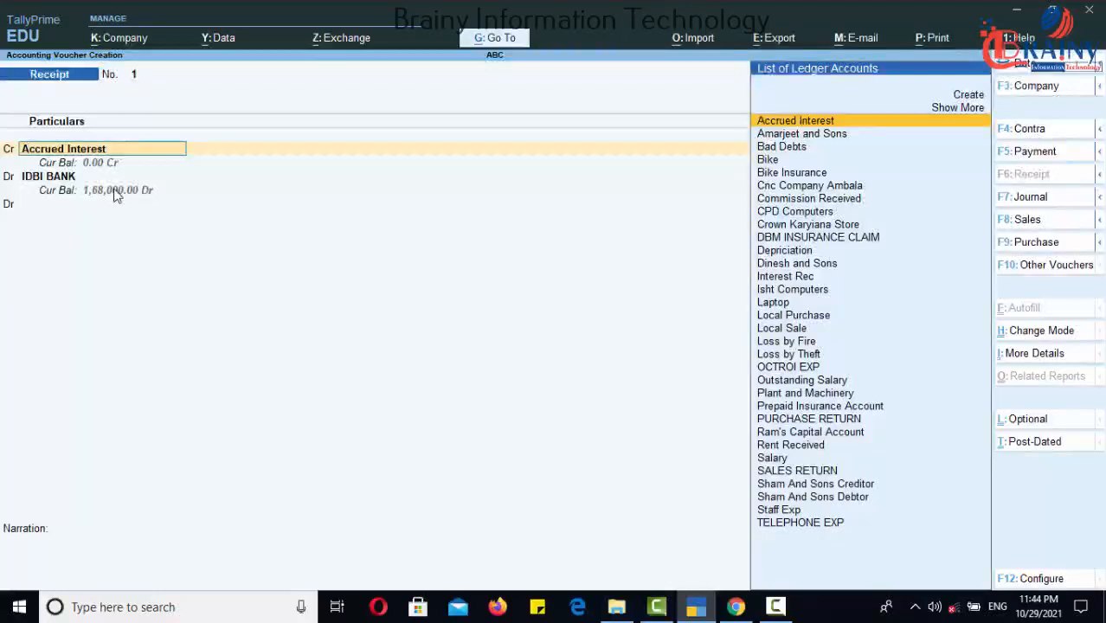
Step: Accept both ledger lines and allocate the IDBI BANK amount as Cheque/DD dated 1-Apr-22, leaving the instrument number and bank name blank
{"action": "key", "text": "Return"}
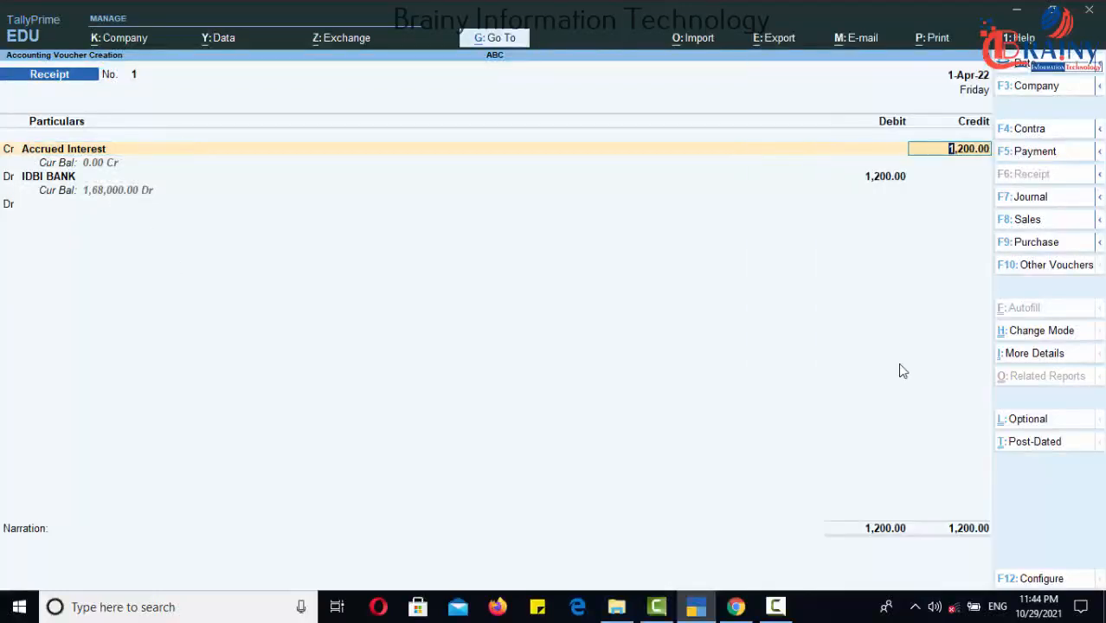
{"action": "key", "text": "Return"}
{"action": "key", "text": "Return"}
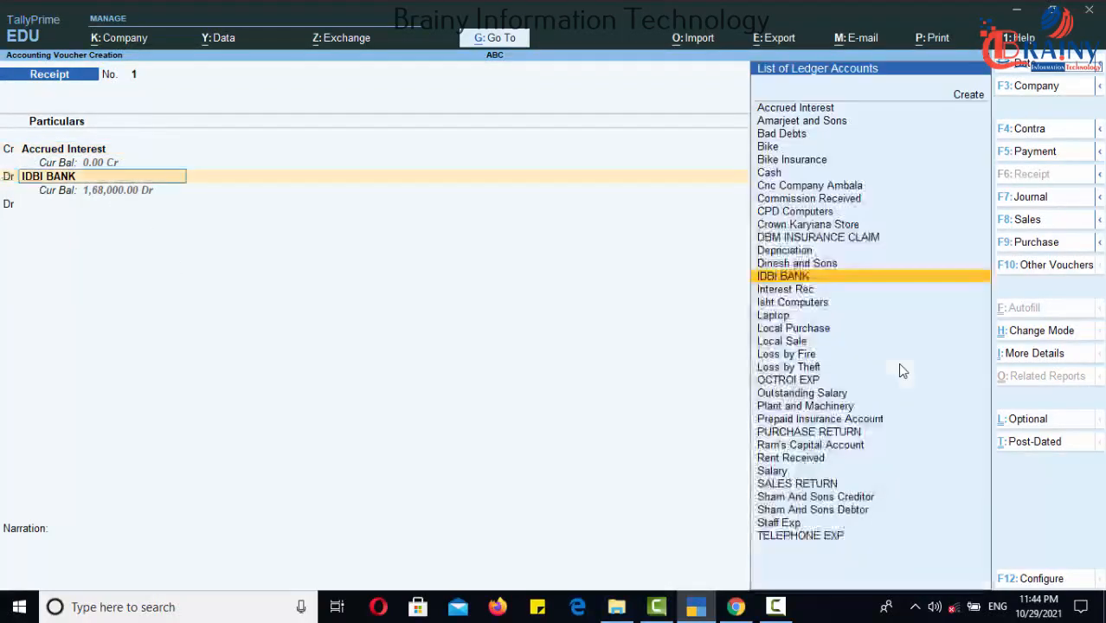
{"action": "key", "text": "Return"}
{"action": "key", "text": "Return"}
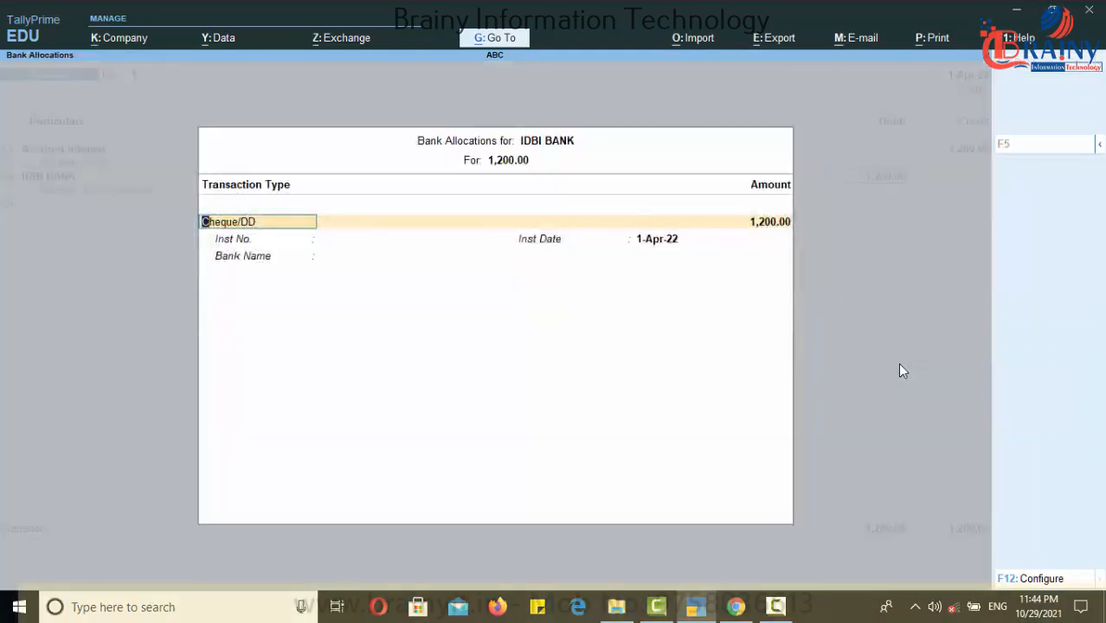
{"action": "key", "text": "Return"}
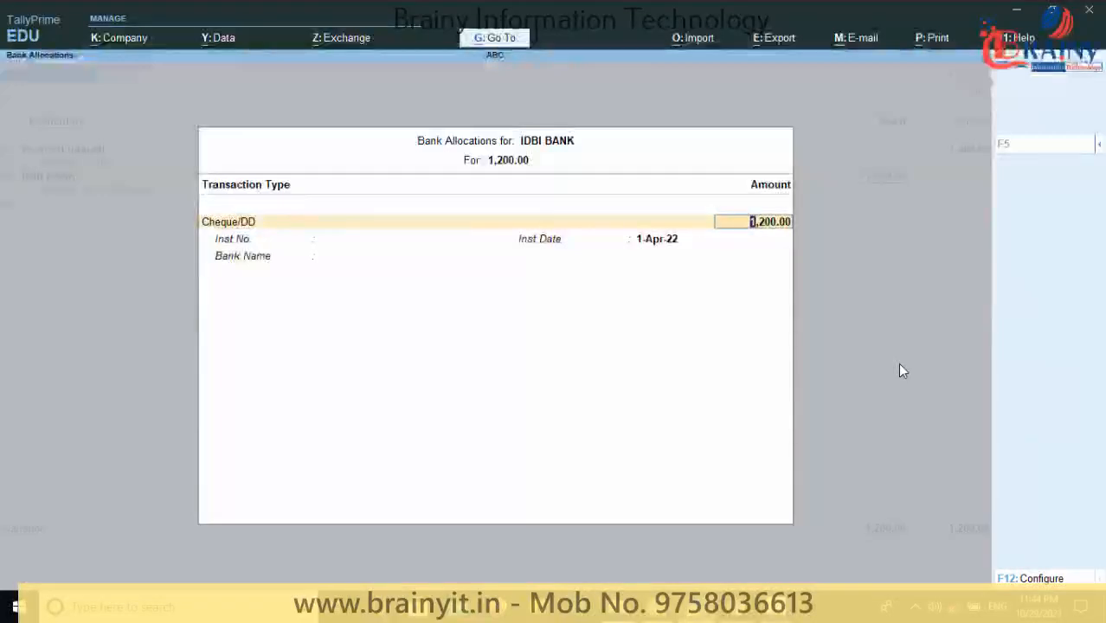
{"action": "key", "text": "Return"}
{"action": "key", "text": "Return"}
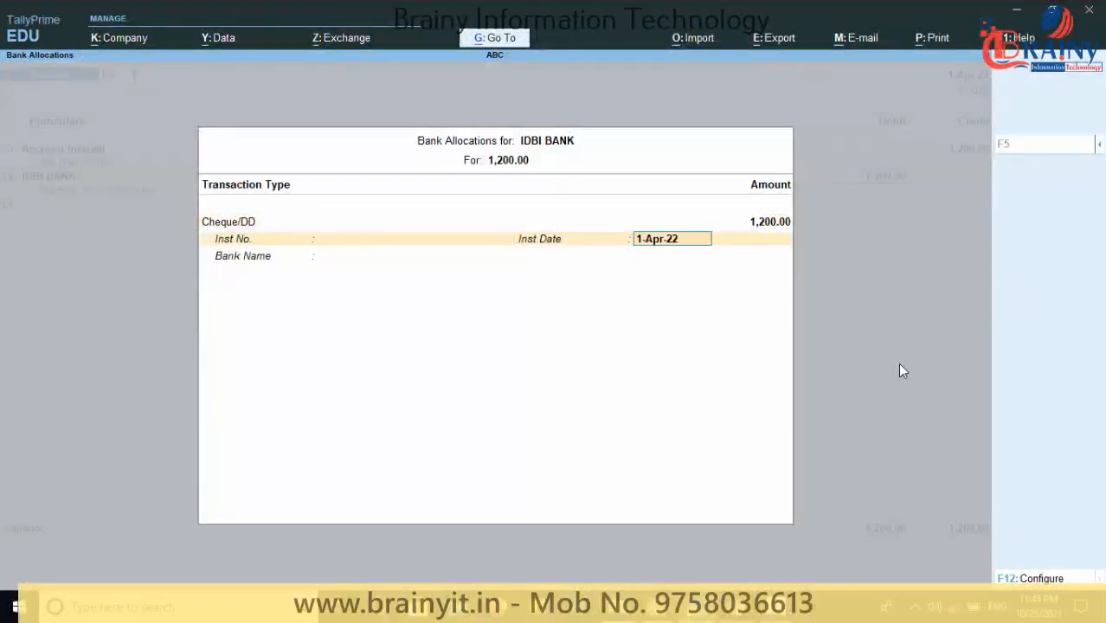
{"action": "key", "text": "Return"}
{"action": "key", "text": "Return"}
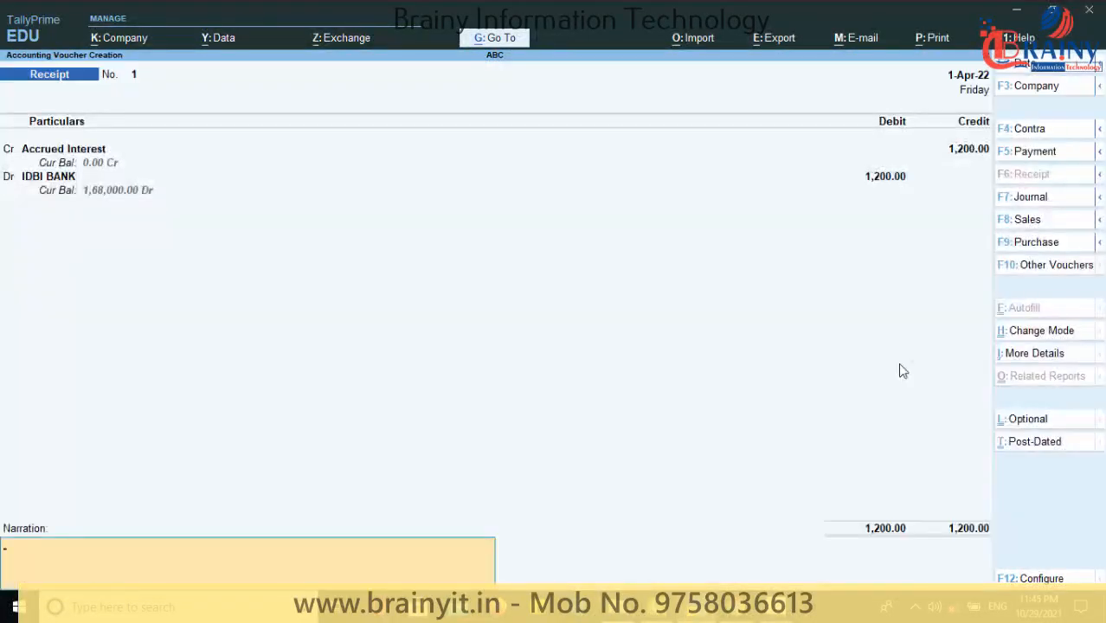
Step: Save the receipt voucher with the narration left blank, and leave voucher entry for the Gateway of Tally
{"action": "key", "text": "Return"}
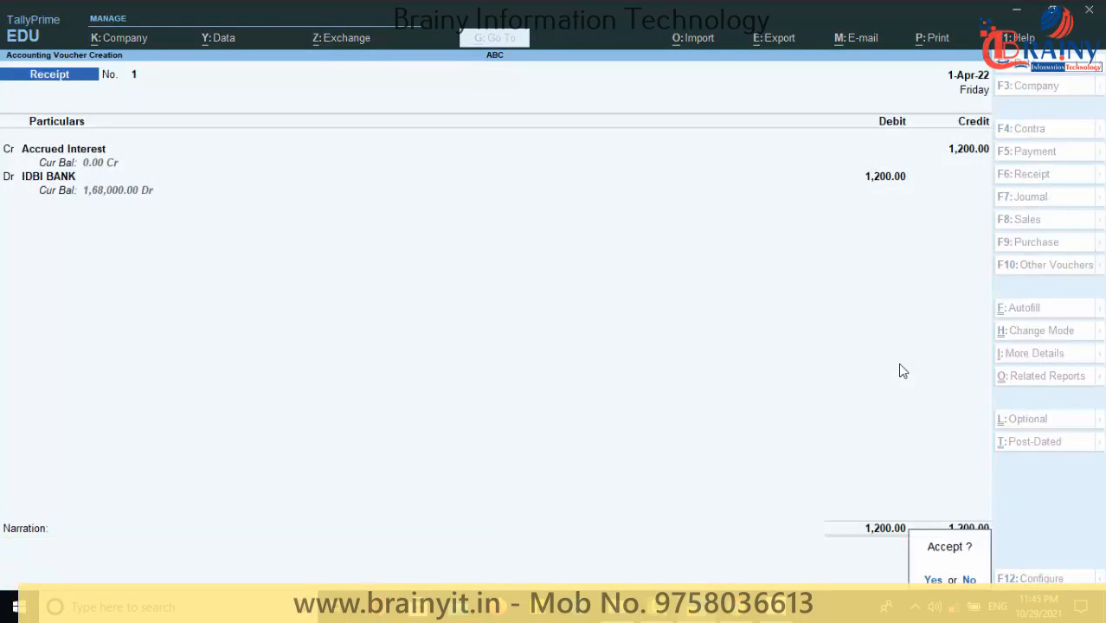
{"action": "key", "text": "Return"}
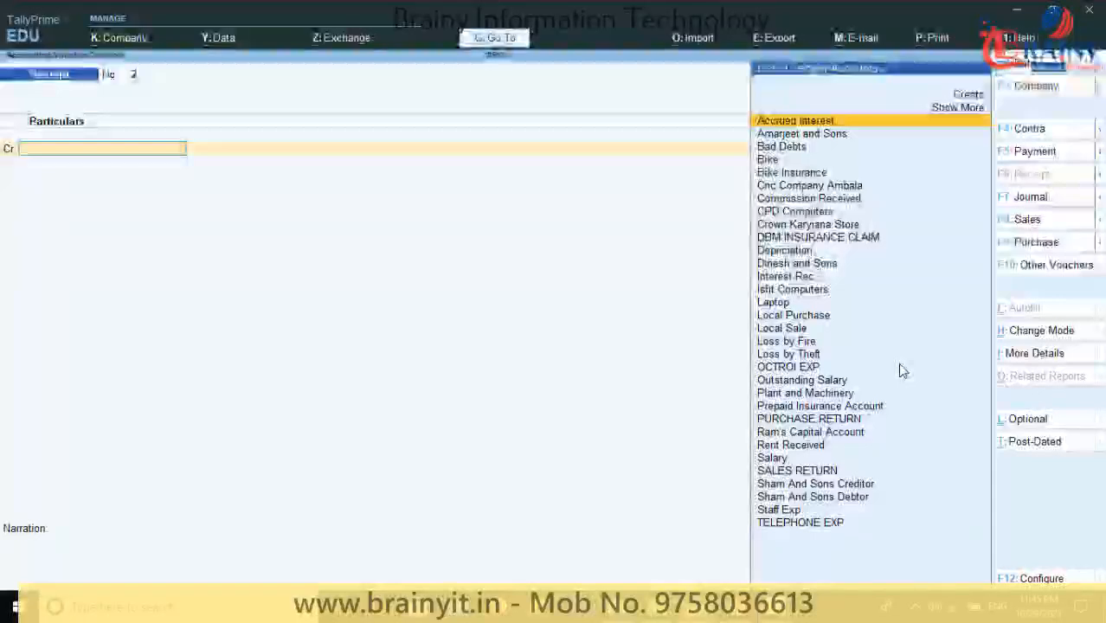
{"action": "key", "text": "Escape"}
{"action": "key", "text": "Return"}
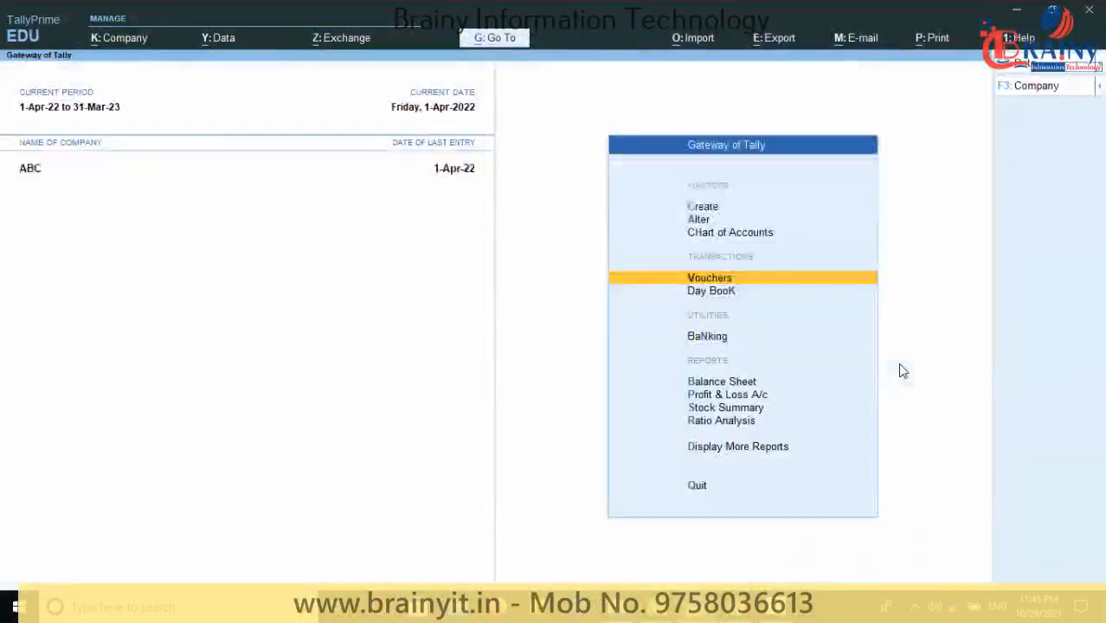
Step: Examine the Current Assets group in the Balance Sheet, down to Bank Accounts, and return to the Gateway of Tally
{"action": "key", "text": "Down"}
{"action": "key", "text": "Down"}
{"action": "key", "text": "Down"}
{"action": "key", "text": "Return"}
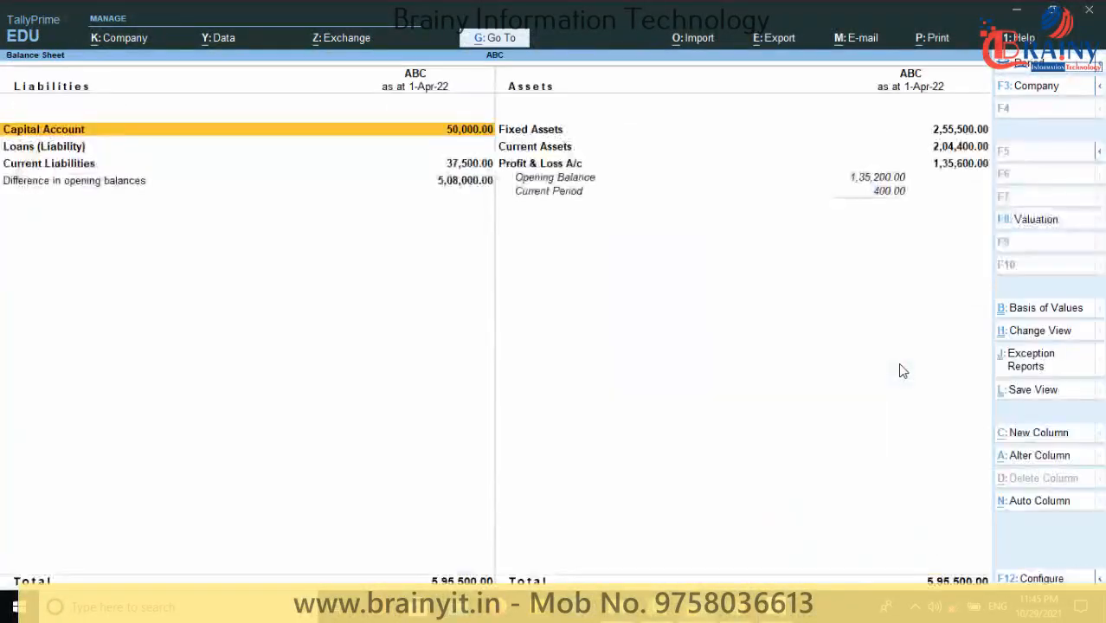
{"action": "key", "text": "Right"}
{"action": "key", "text": "Down"}
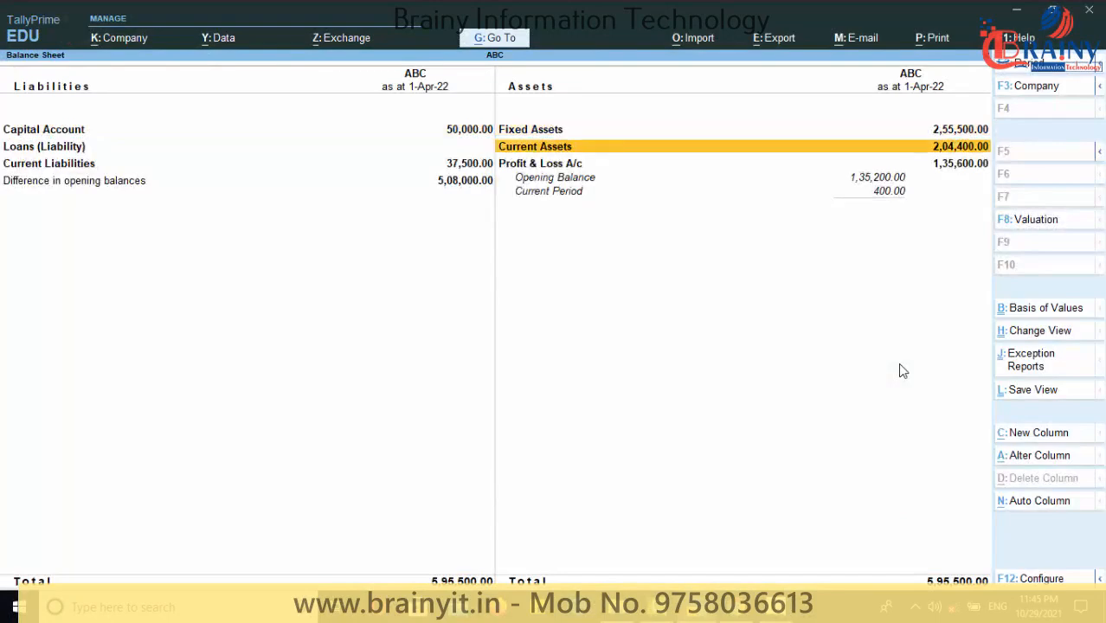
{"action": "key", "text": "Return"}
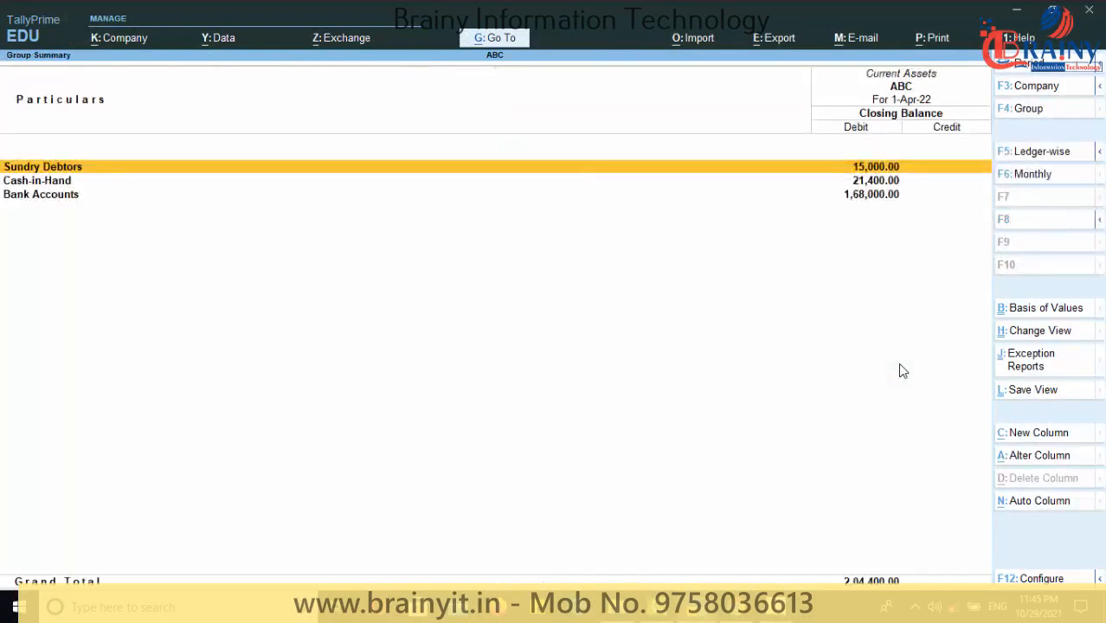
{"action": "key", "text": "Down"}
{"action": "key", "text": "Down"}
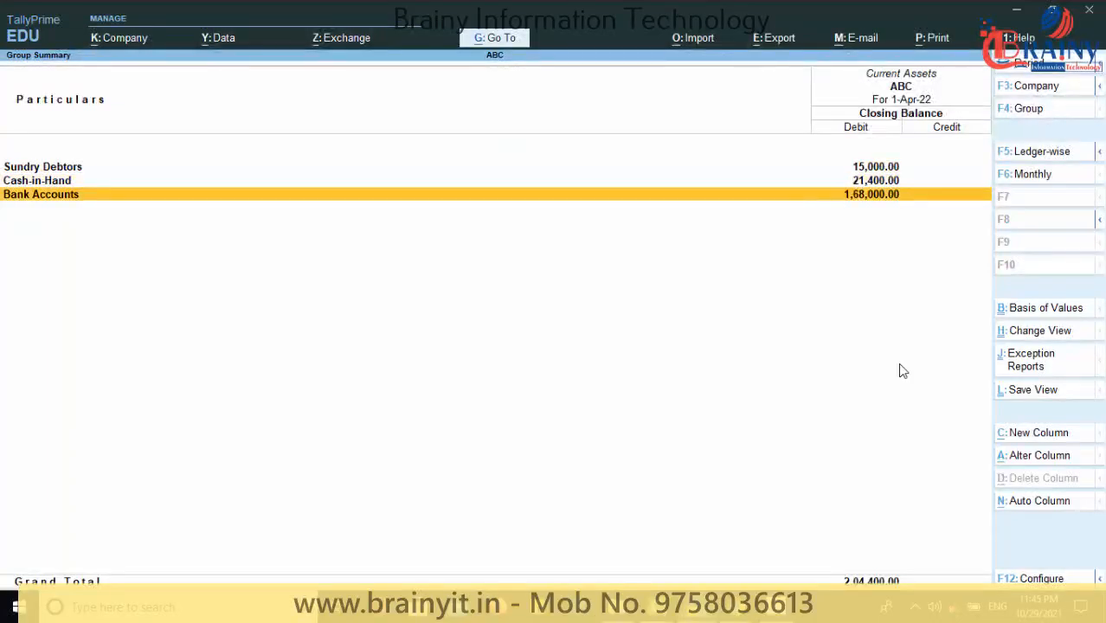
{"action": "key", "text": "Escape"}
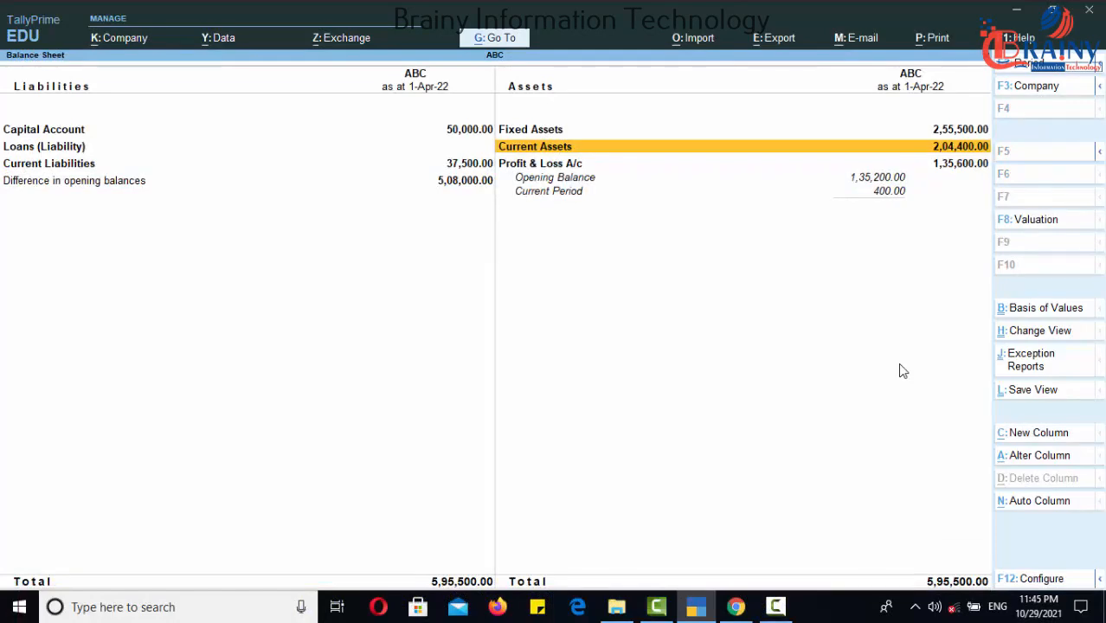
{"action": "key", "text": "Escape"}
Step: Open the Profit & Loss A/c and examine the group summary of Indirect Incomes
{"action": "key", "text": "Down"}
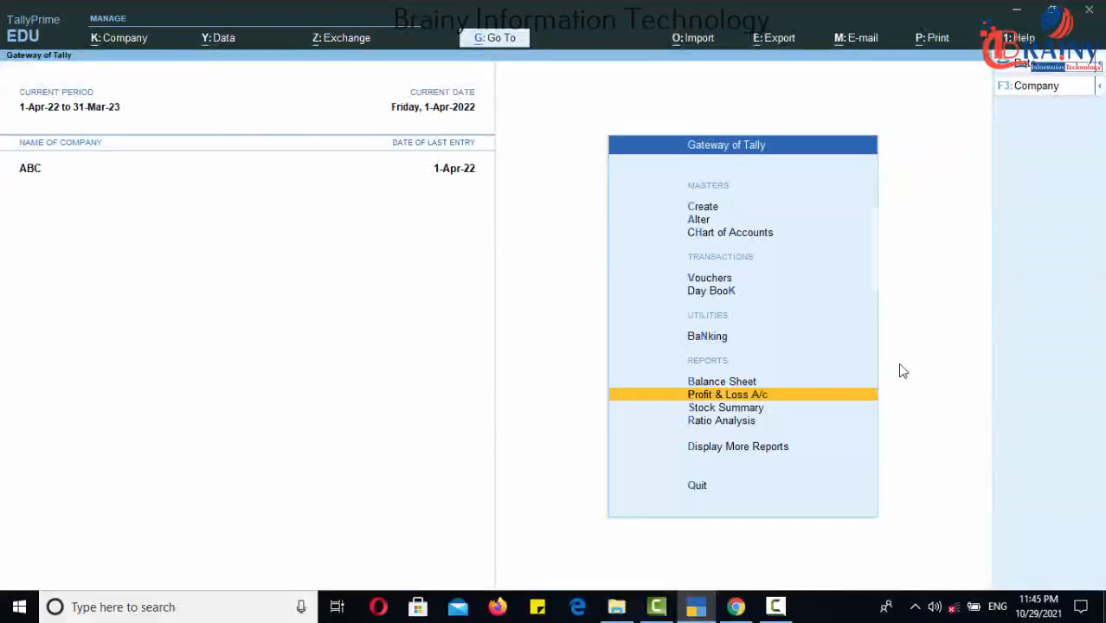
{"action": "key", "text": "Return"}
{"action": "key", "text": "Down"}
{"action": "key", "text": "Down"}
{"action": "key", "text": "Right"}
{"action": "key", "text": "Down"}
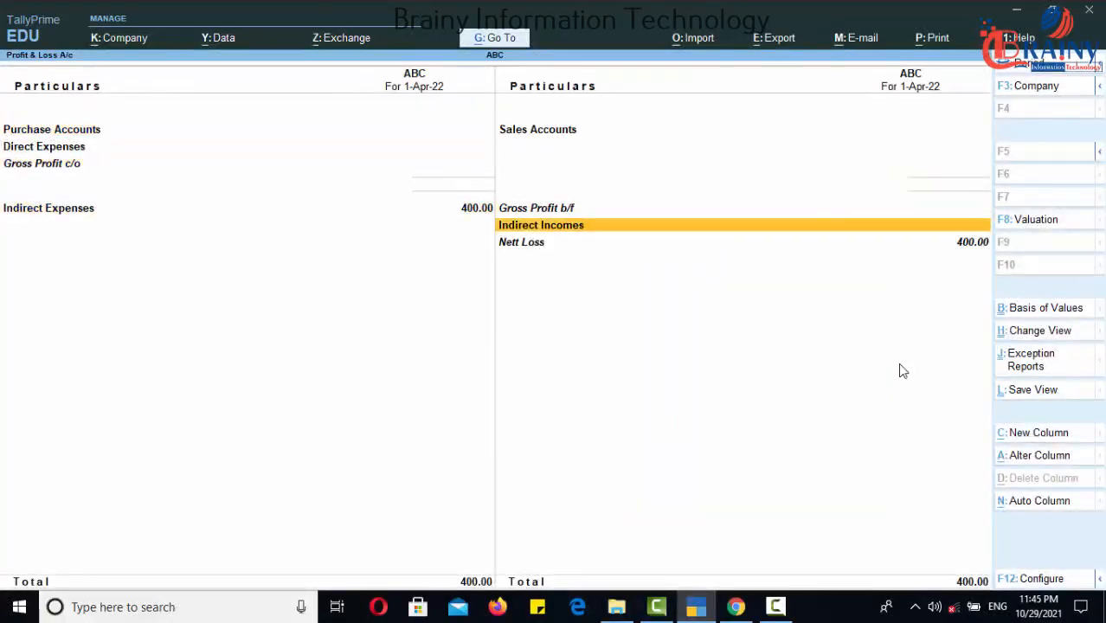
{"action": "key", "text": "Return"}
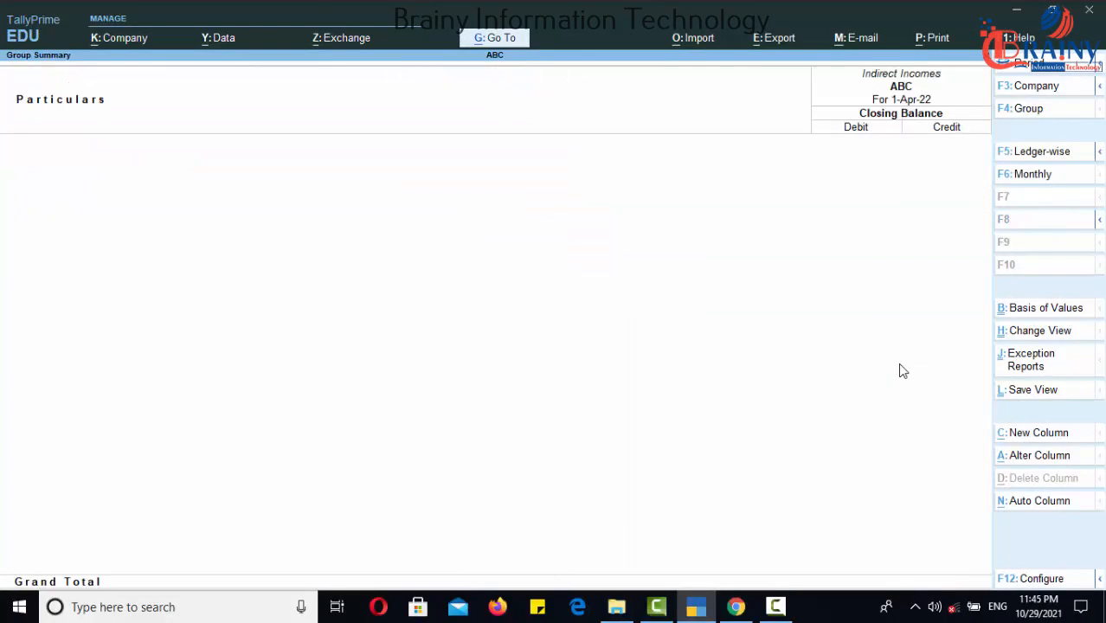